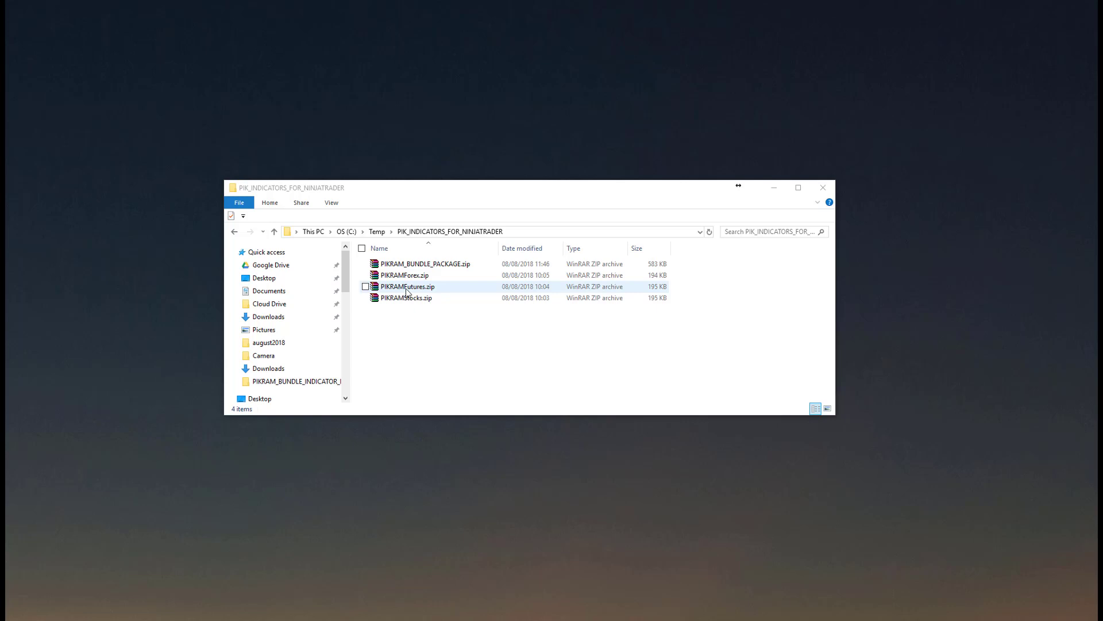
Inspect the contents of the PIKRAM_BUNDLE_PACKAGE.zip archive, and close it again.
{"action": "left_click", "coordinate": [426, 287]}
{"action": "left_click", "coordinate": [420, 299]}
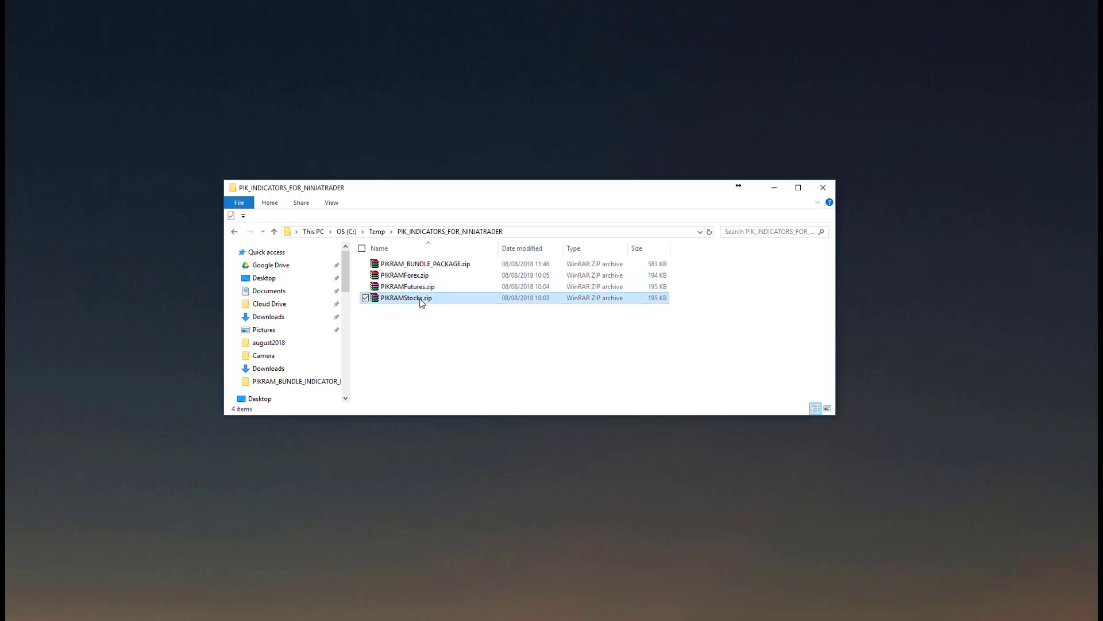
{"action": "left_click", "coordinate": [434, 265]}
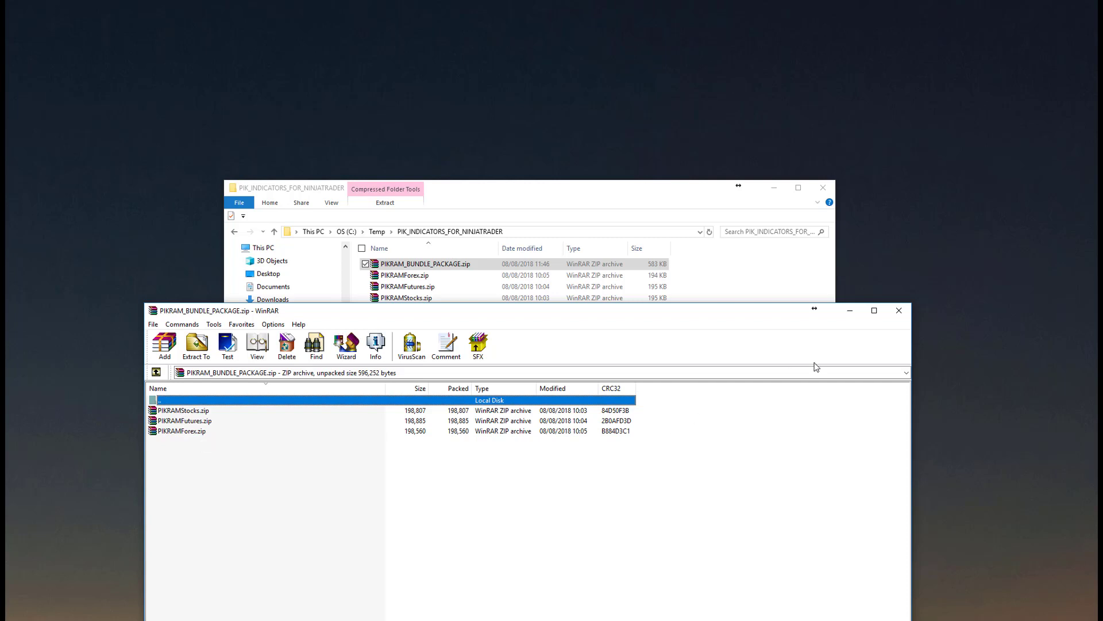
{"action": "left_click", "coordinate": [897, 311]}
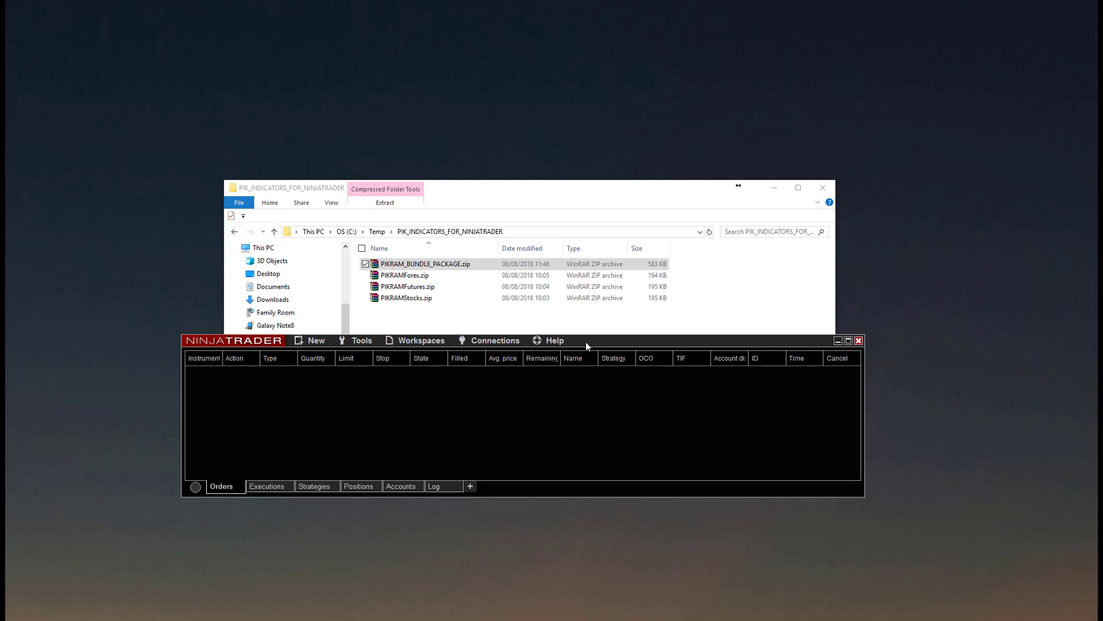
Generate a machine ID through 3rd Party Licensing with vendor name PriceIsKing and the customer's name without spaces as user defined ID.
{"action": "left_click", "coordinate": [556, 342]}
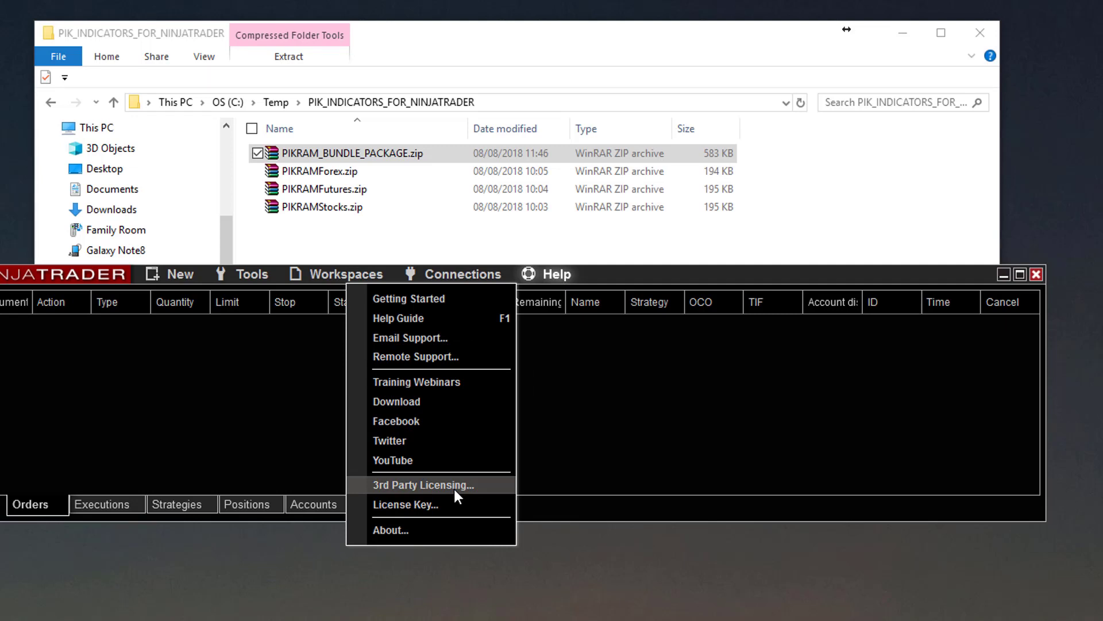
{"action": "left_click", "coordinate": [455, 487]}
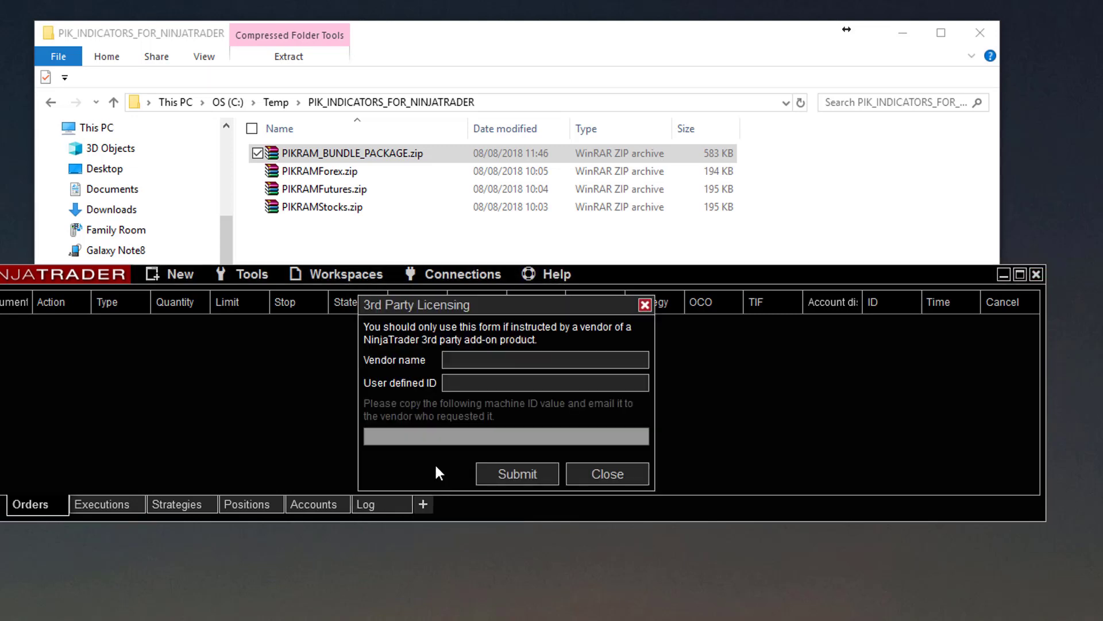
{"action": "left_click", "coordinate": [458, 361]}
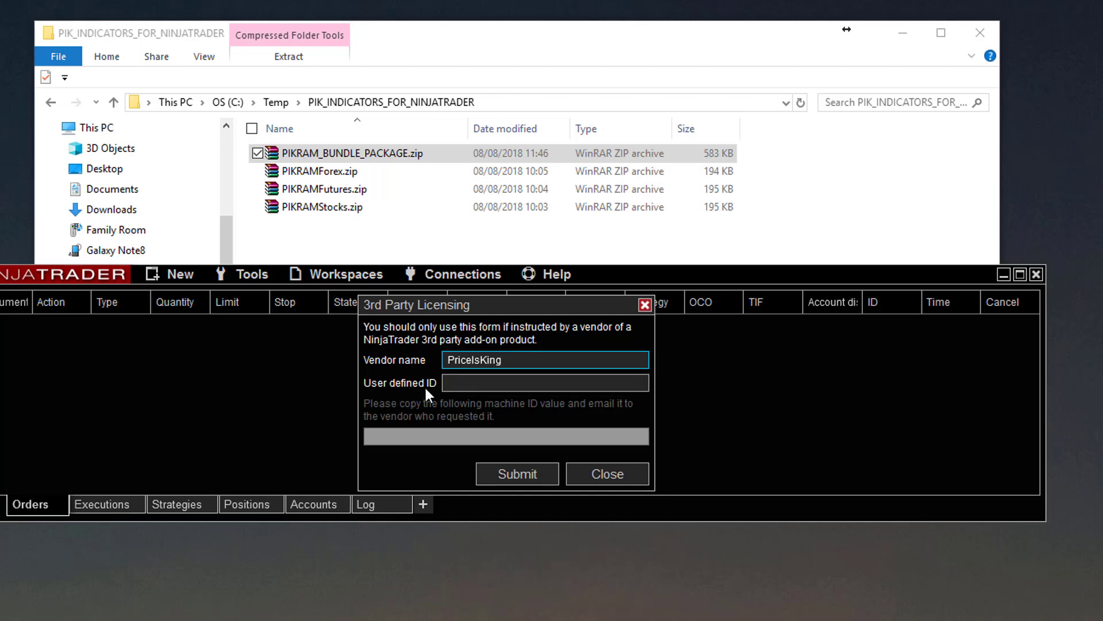
{"action": "left_click", "coordinate": [467, 384]}
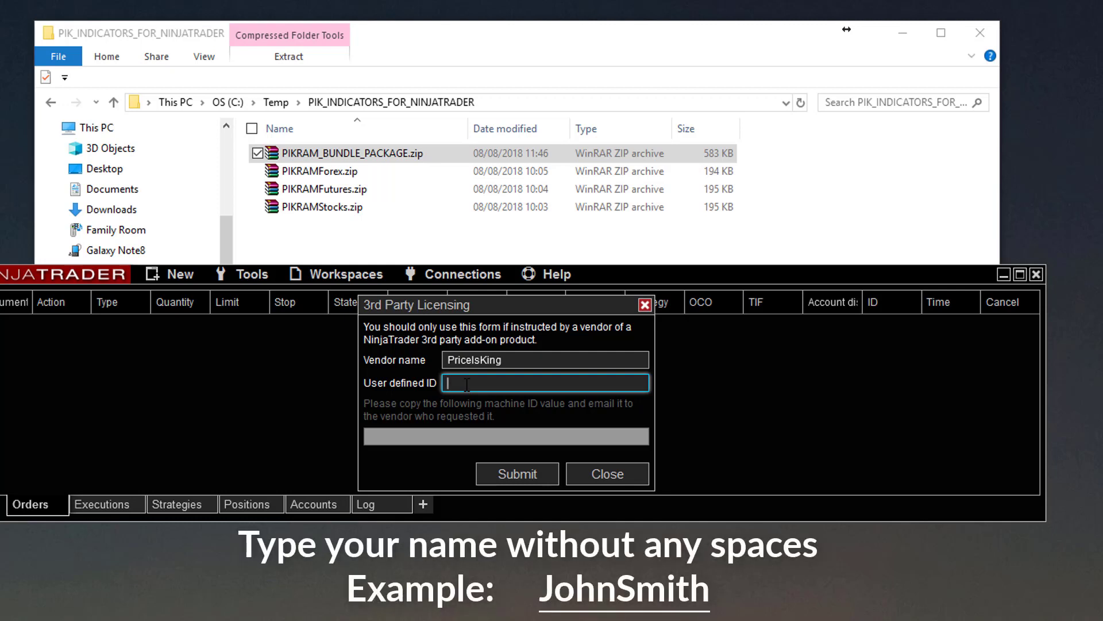
{"action": "type", "text": "JohnSmith"}
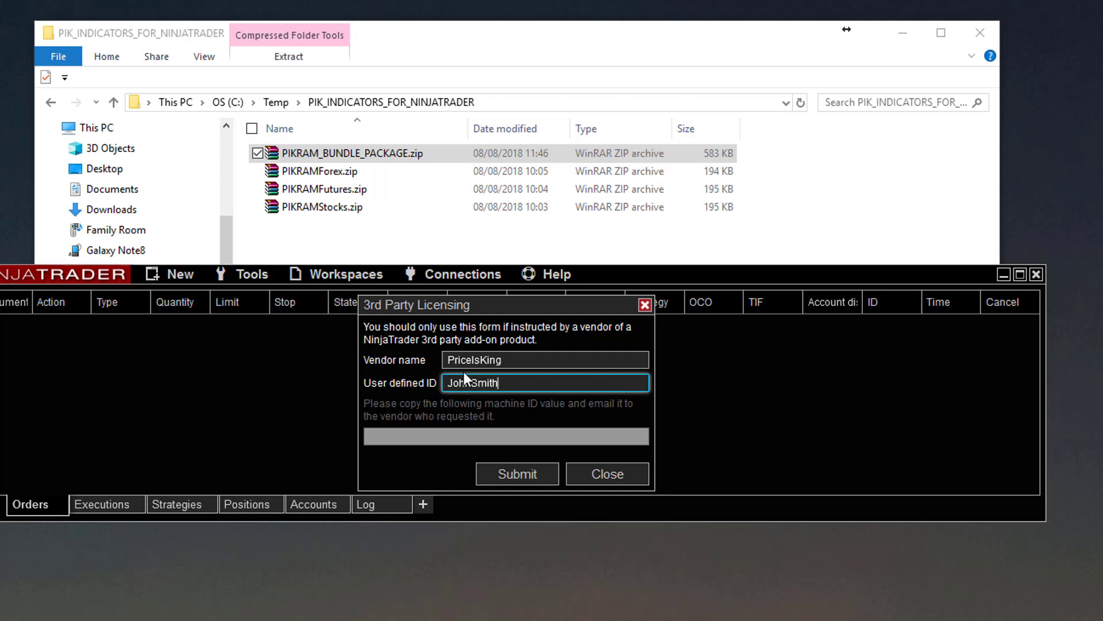
{"action": "left_click", "coordinate": [501, 474]}
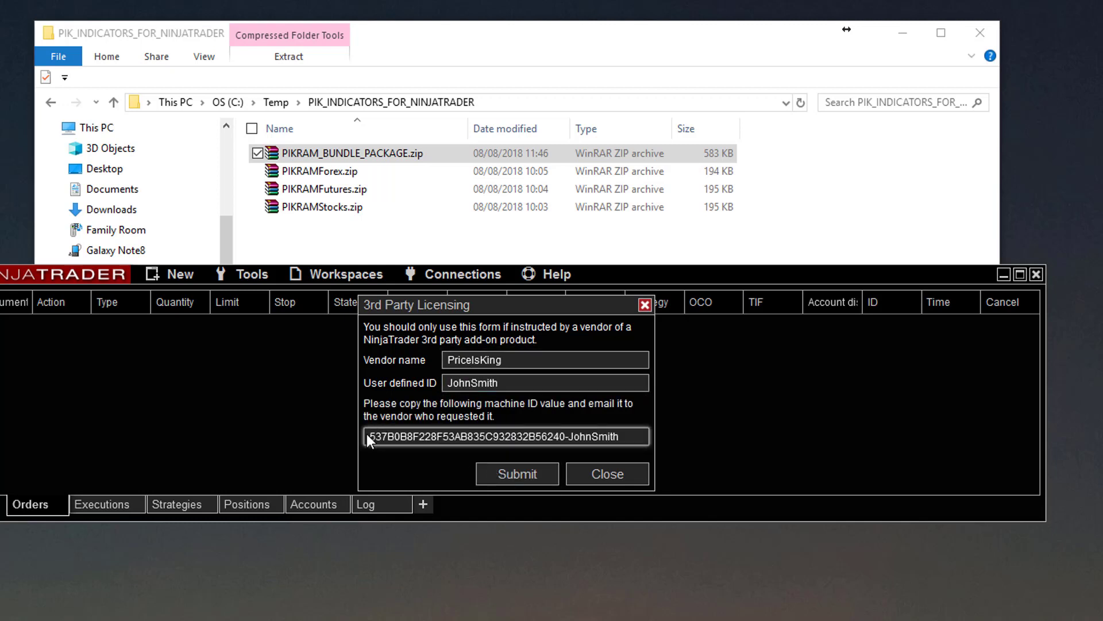
Copy the complete generated machine ID, including the user-name suffix, from the licensing form.
{"action": "double_click", "coordinate": [397, 437]}
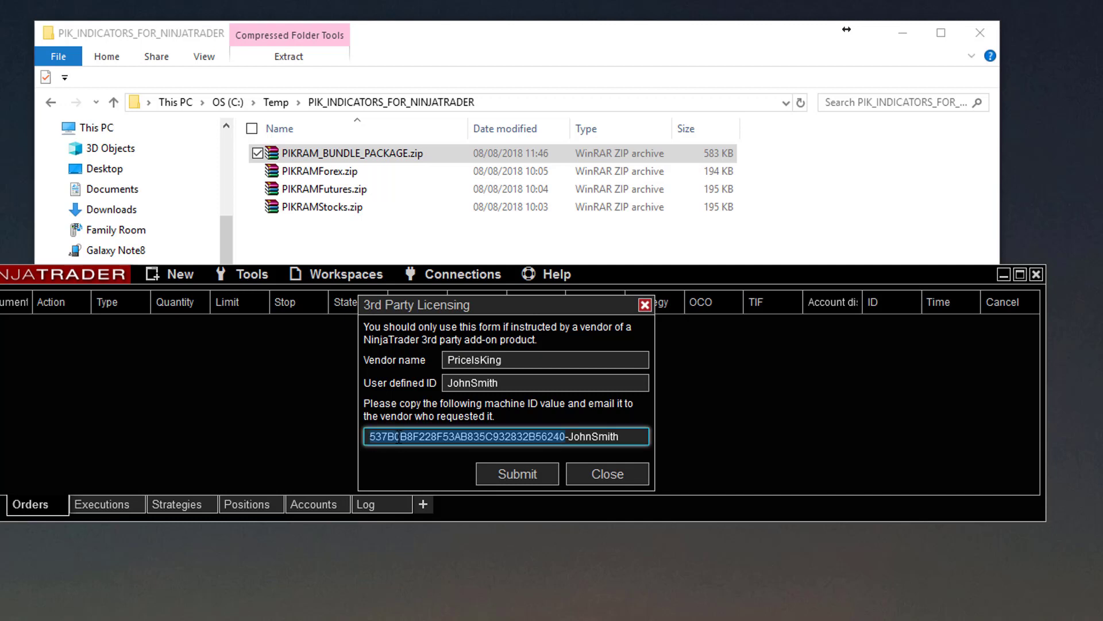
{"action": "left_click", "coordinate": [498, 441]}
{"action": "left_click_drag", "start_coordinate": [620, 436], "coordinate": [354, 435]}
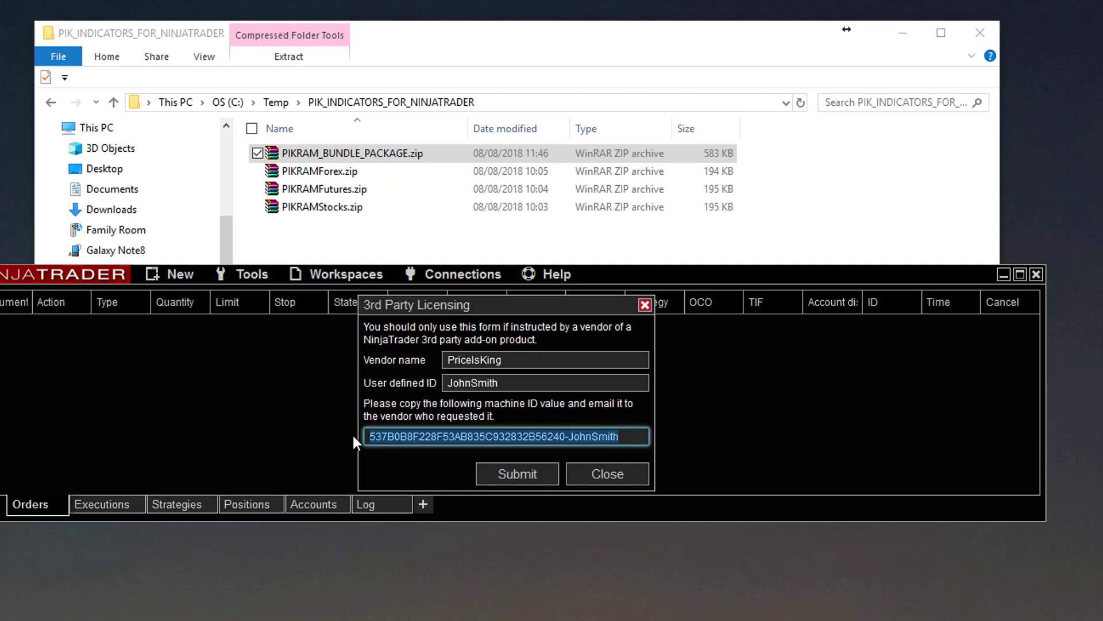
{"action": "right_click", "coordinate": [418, 440]}
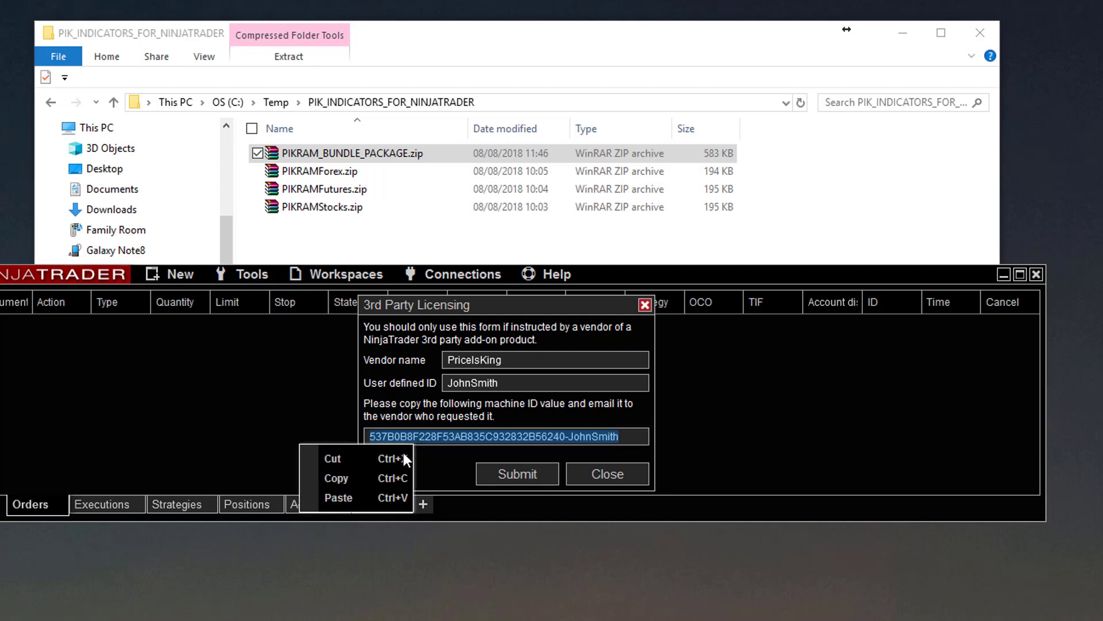
{"action": "left_click", "coordinate": [363, 480]}
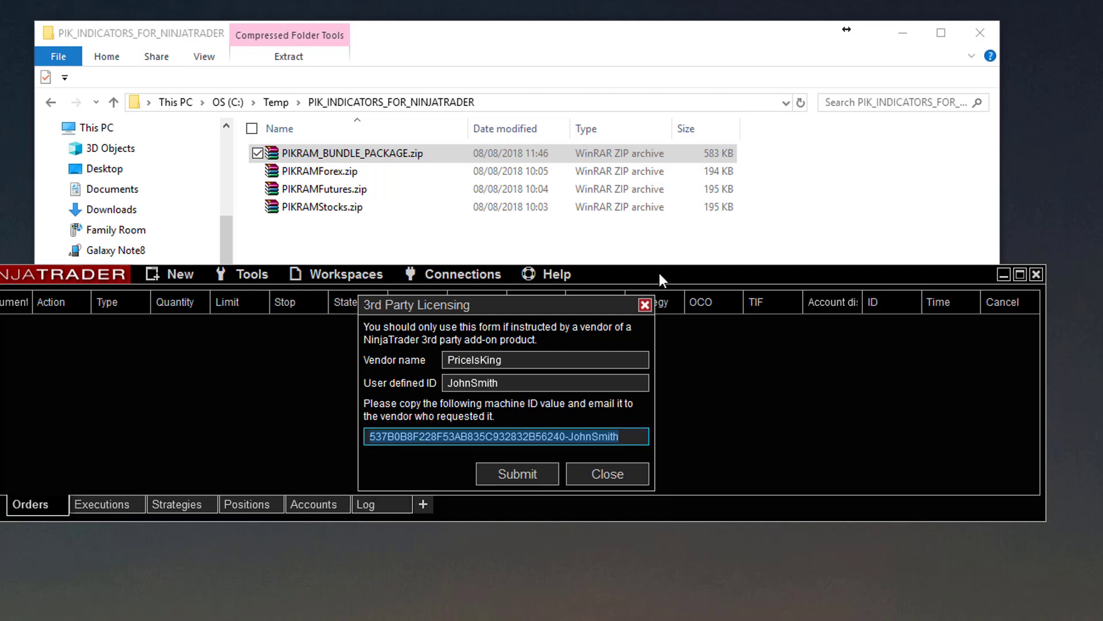
Switch to the Outlook email draft for the vendor's customer service and correct the subject to "License".
{"action": "left_click", "coordinate": [847, 29]}
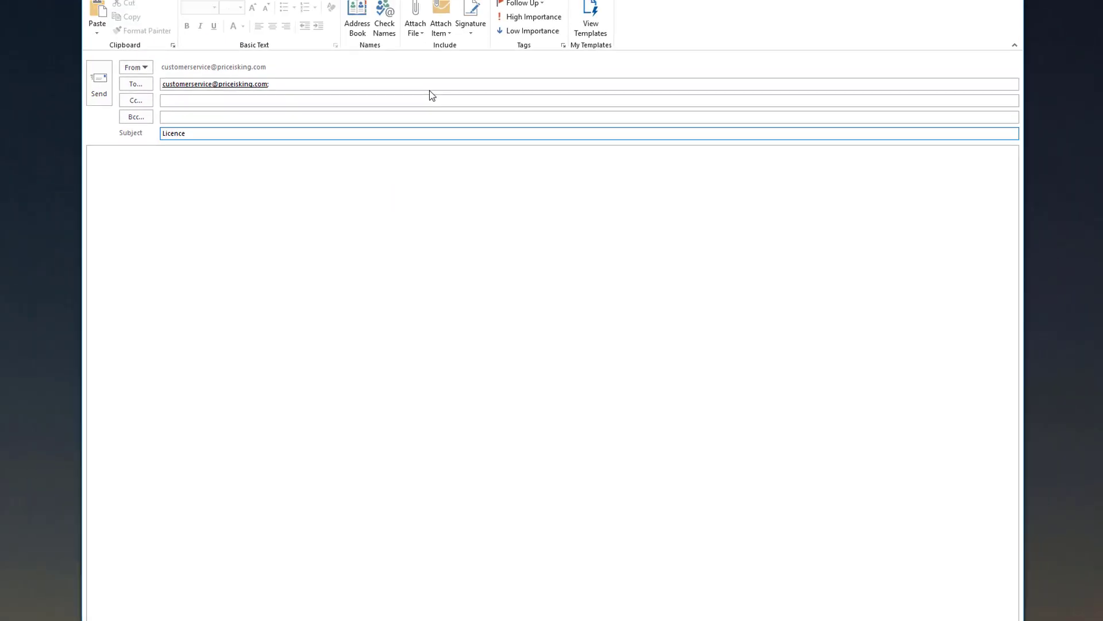
{"action": "key", "text": "BackSpace"}
{"action": "key", "text": "BackSpace"}
{"action": "type", "text": "se"}
{"action": "key", "text": "Tab"}
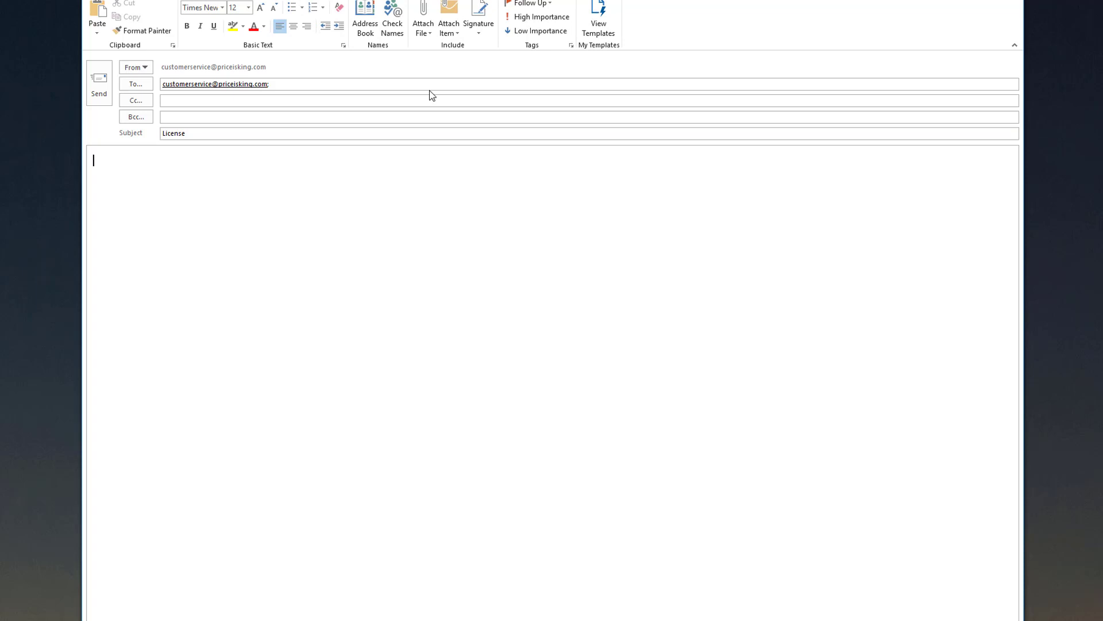
Start the email body with "Hello," and "Here is my machine ID:" followed by the copied machine ID.
{"action": "type", "text": "Hello,"}
{"action": "key", "text": "Return"}
{"action": "key", "text": "Return"}
{"action": "type", "text": "Here is my machine ID:"}
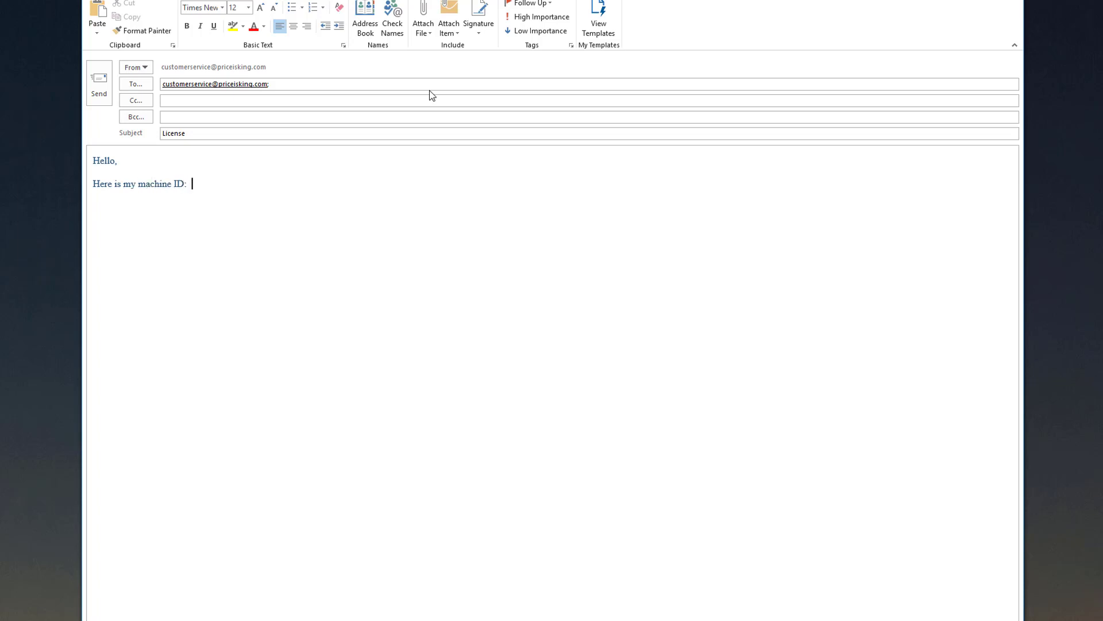
{"action": "key", "text": "ctrl+v"}
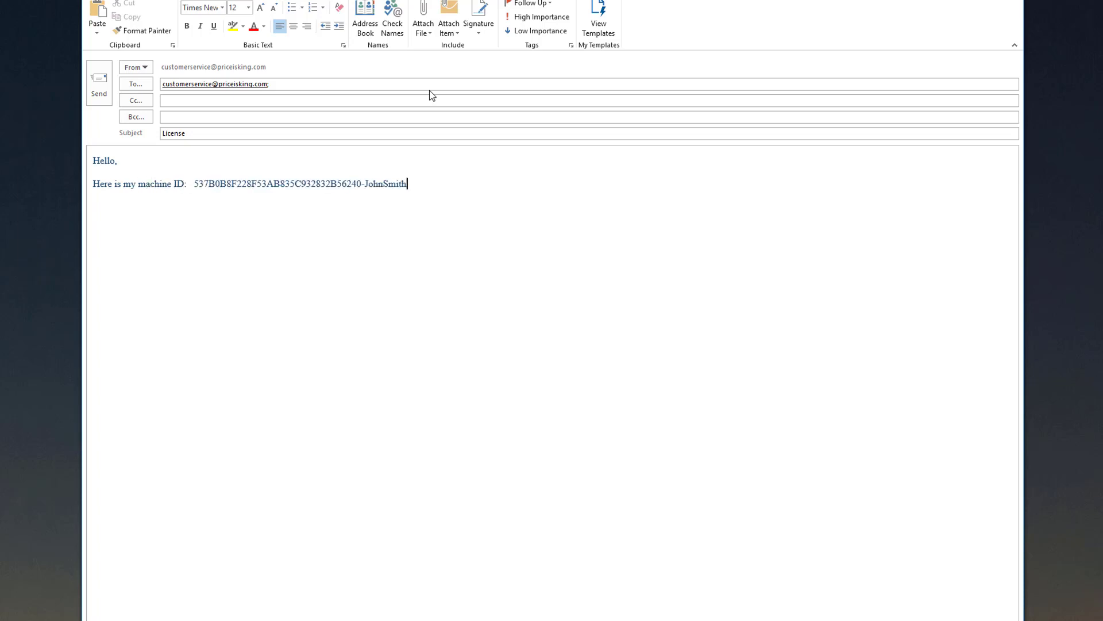
Complete the email body with "Please activate license for my machine." and "Thank you.", and leave the message window.
{"action": "key", "text": "Return"}
{"action": "type", "text": "Please activate license for my machine."}
{"action": "key", "text": "Return"}
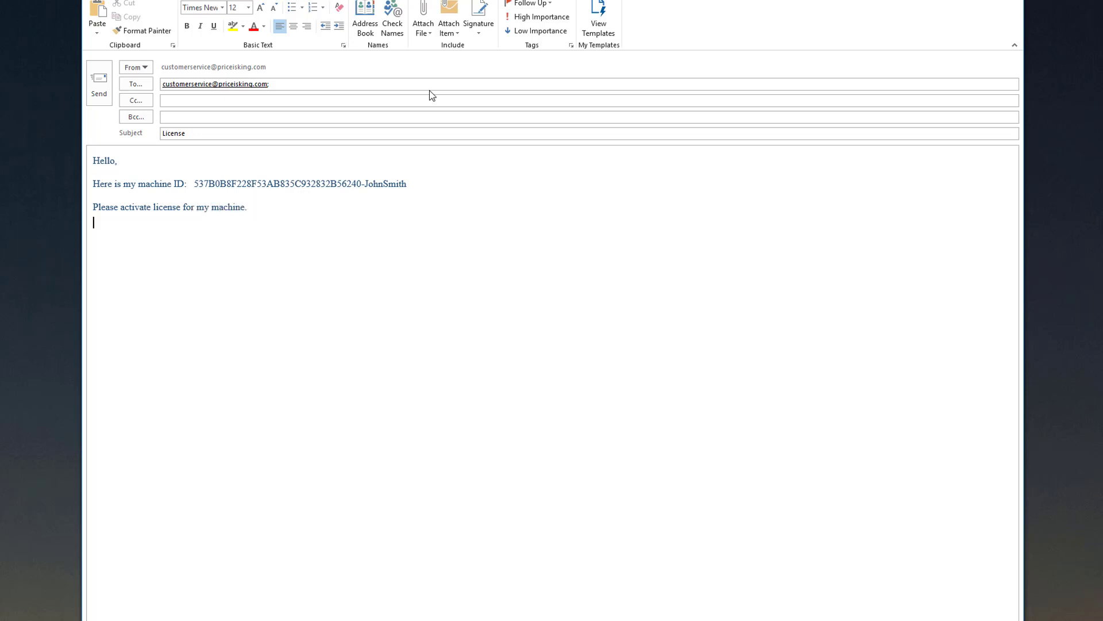
{"action": "type", "text": "Thank you."}
{"action": "key", "text": "Return"}
{"action": "type", "text": "Bes"}
{"action": "key", "text": "BackSpace"}
{"action": "key", "text": "BackSpace"}
{"action": "key", "text": "BackSpace"}
{"action": "left_click", "coordinate": [955, 0]}
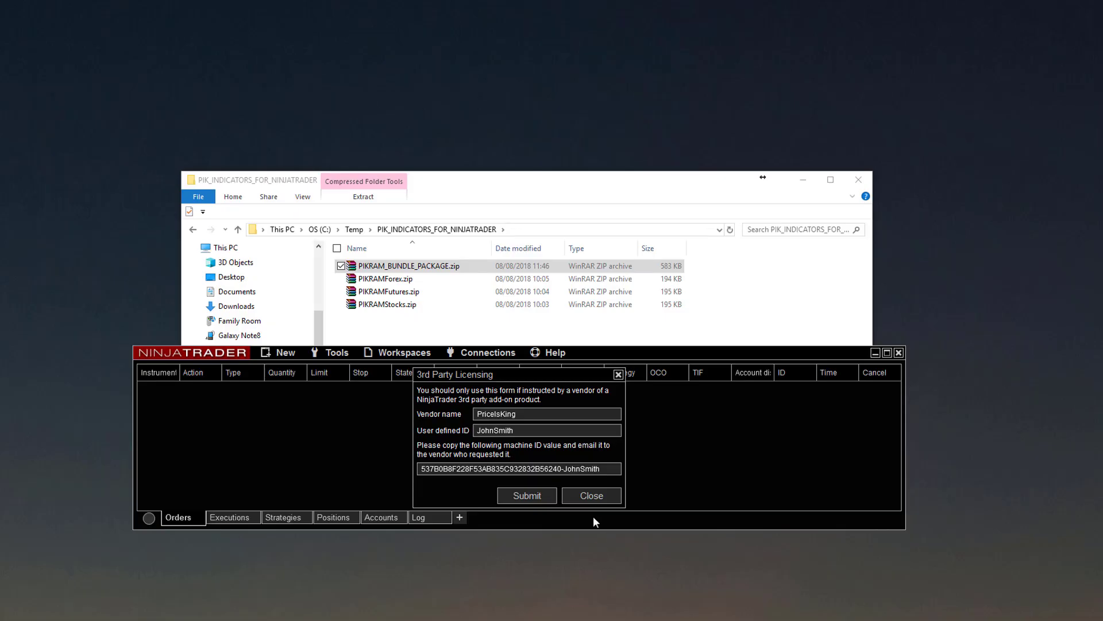
Close the 3rd Party Licensing form in NinjaTrader and import PIKRAMStocks.zip as a NinjaScript add-on, accepting the third-party warning.
{"action": "left_click", "coordinate": [599, 500]}
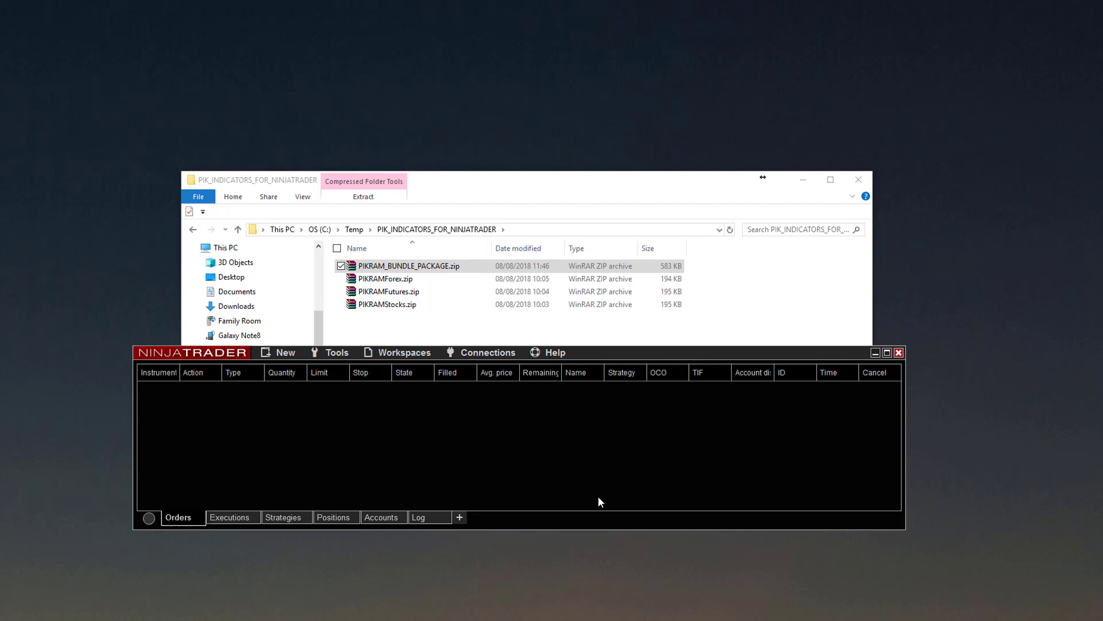
{"action": "left_click", "coordinate": [340, 355]}
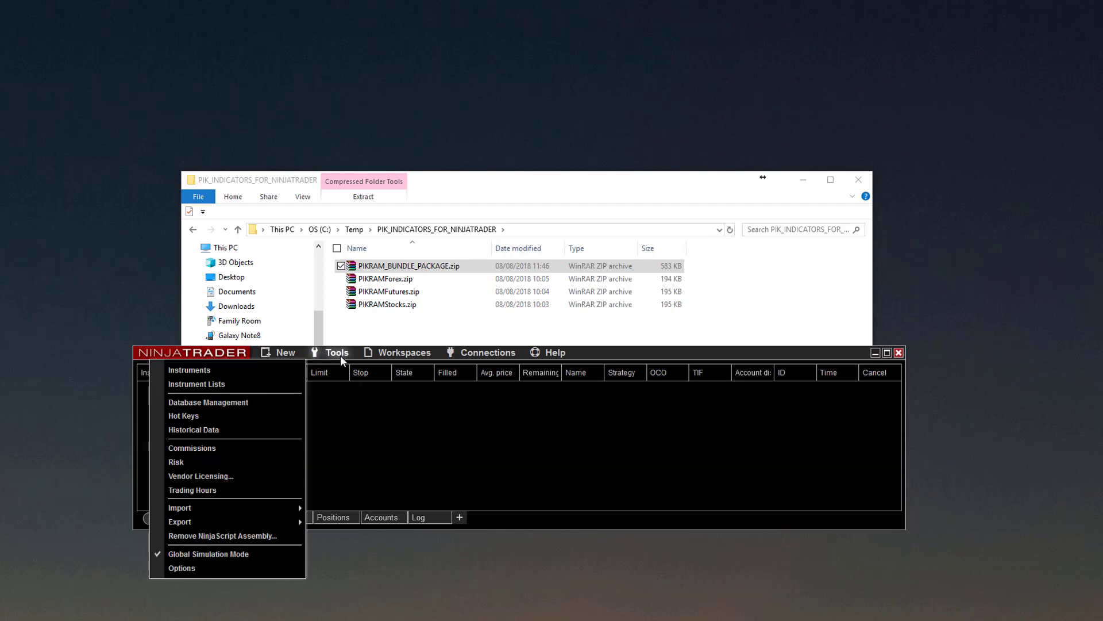
{"action": "mouse_move", "coordinate": [247, 506]}
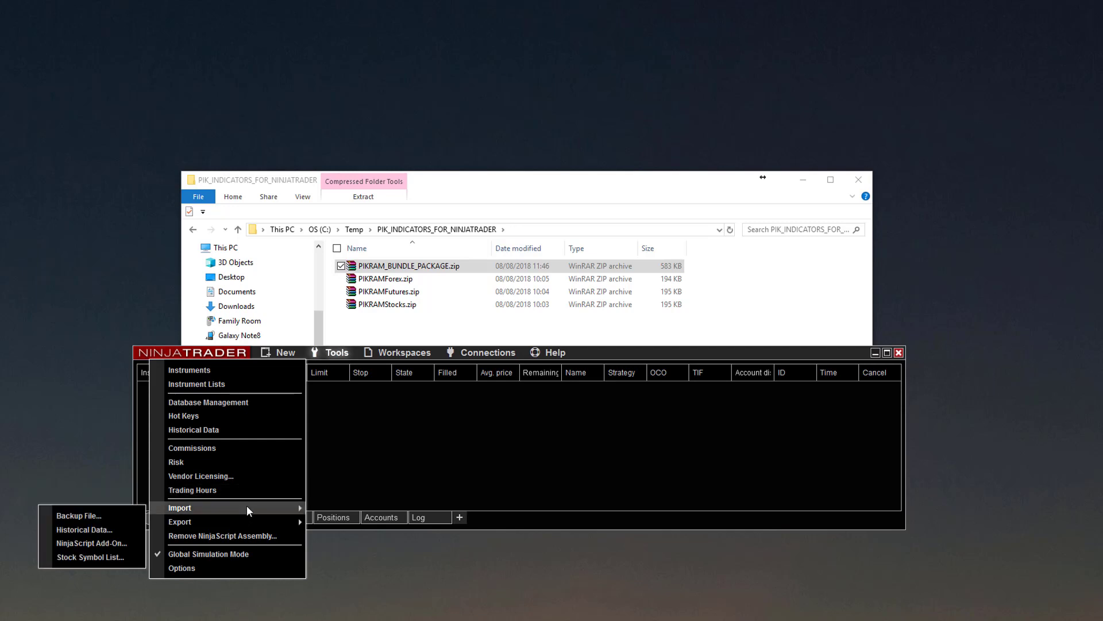
{"action": "left_click", "coordinate": [93, 544]}
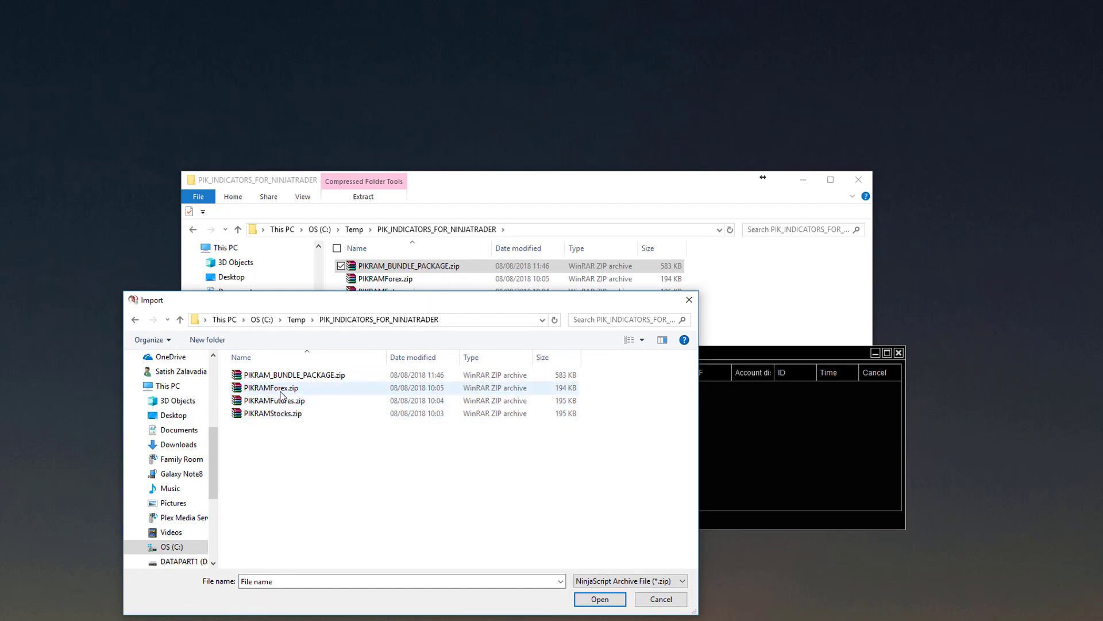
{"action": "left_click", "coordinate": [278, 415]}
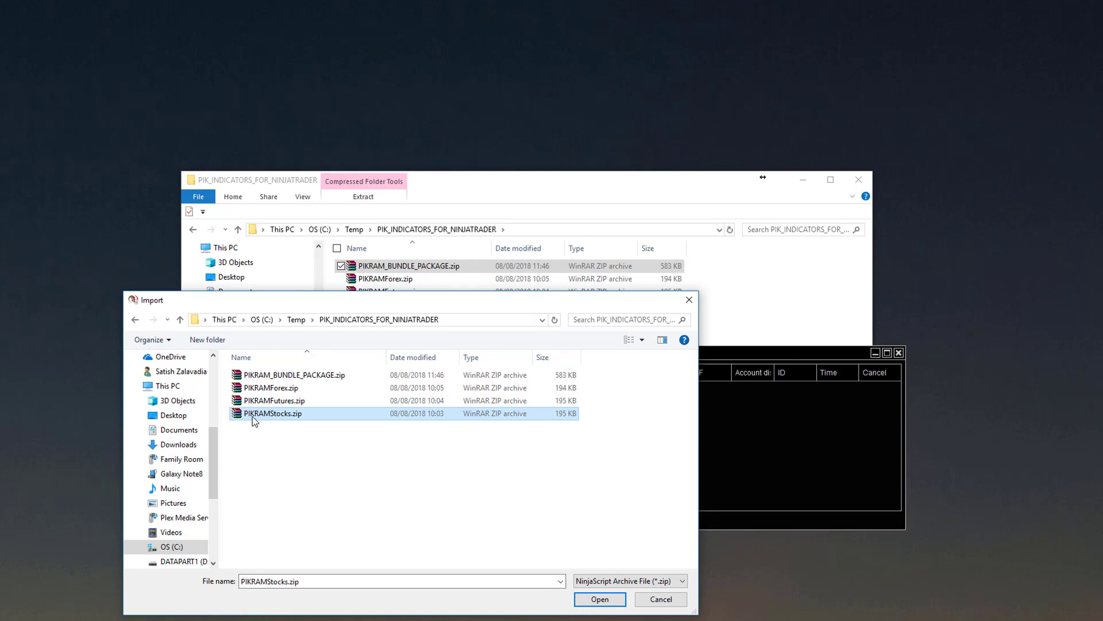
{"action": "left_click", "coordinate": [600, 599]}
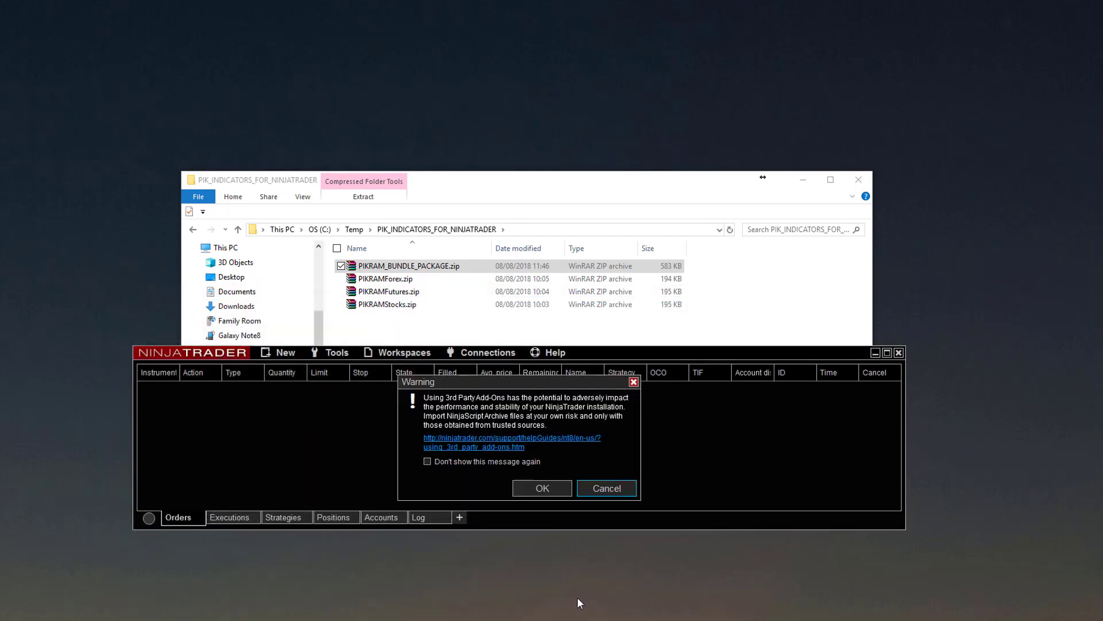
{"action": "left_click", "coordinate": [546, 493]}
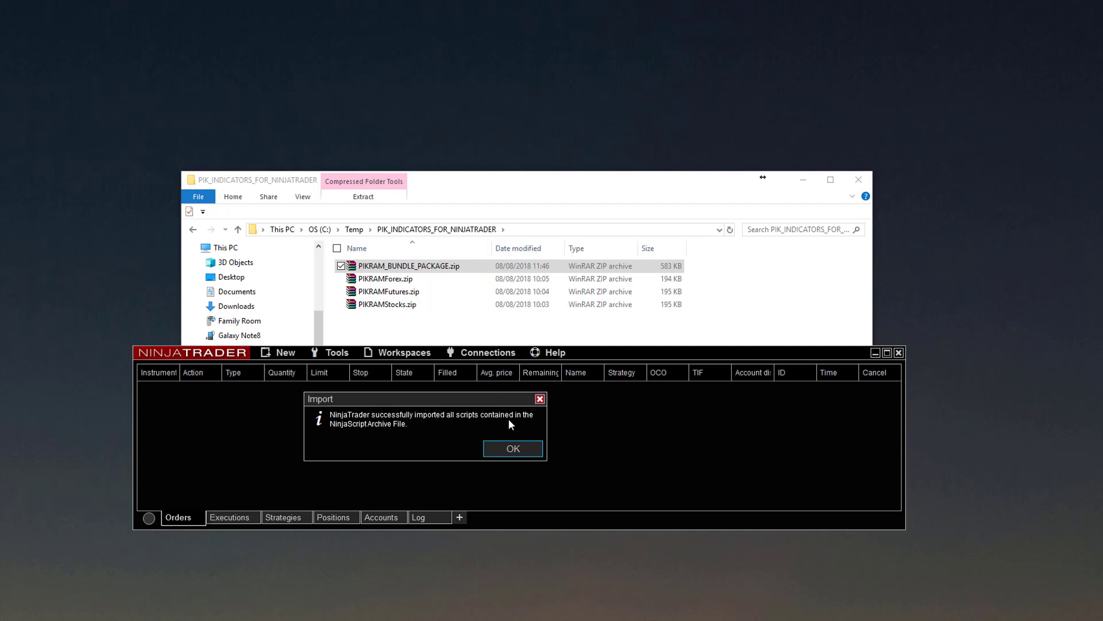
{"action": "left_click", "coordinate": [511, 451]}
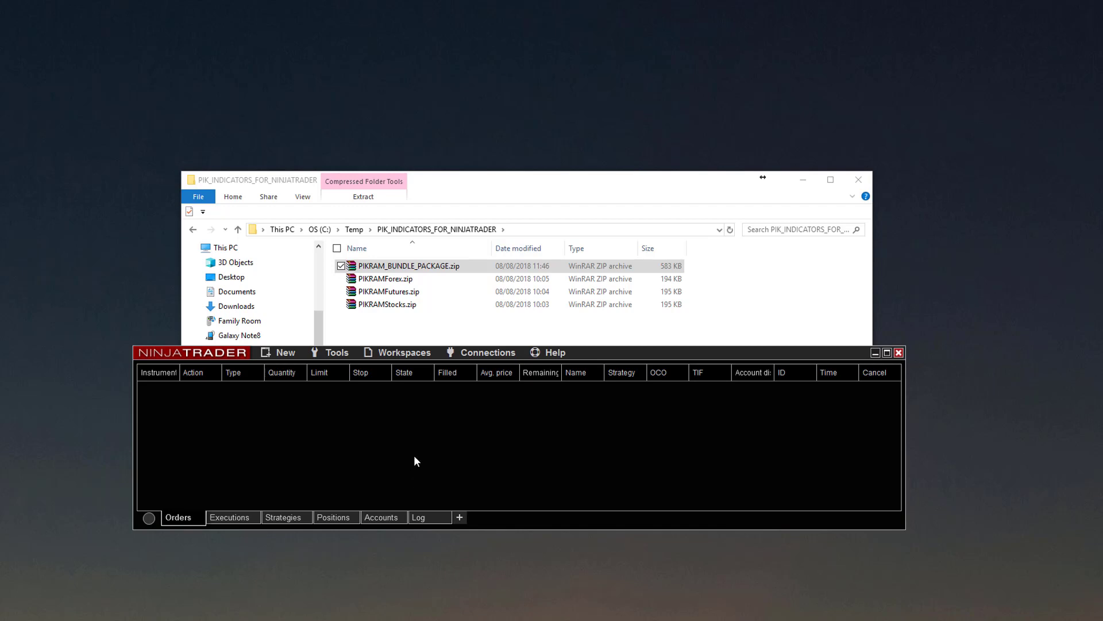
Import PIKRAMFutures.zip from the PIK_INDICATORS_FOR_NINJATRADER folder as another NinjaScript add-on.
{"action": "left_click", "coordinate": [336, 352]}
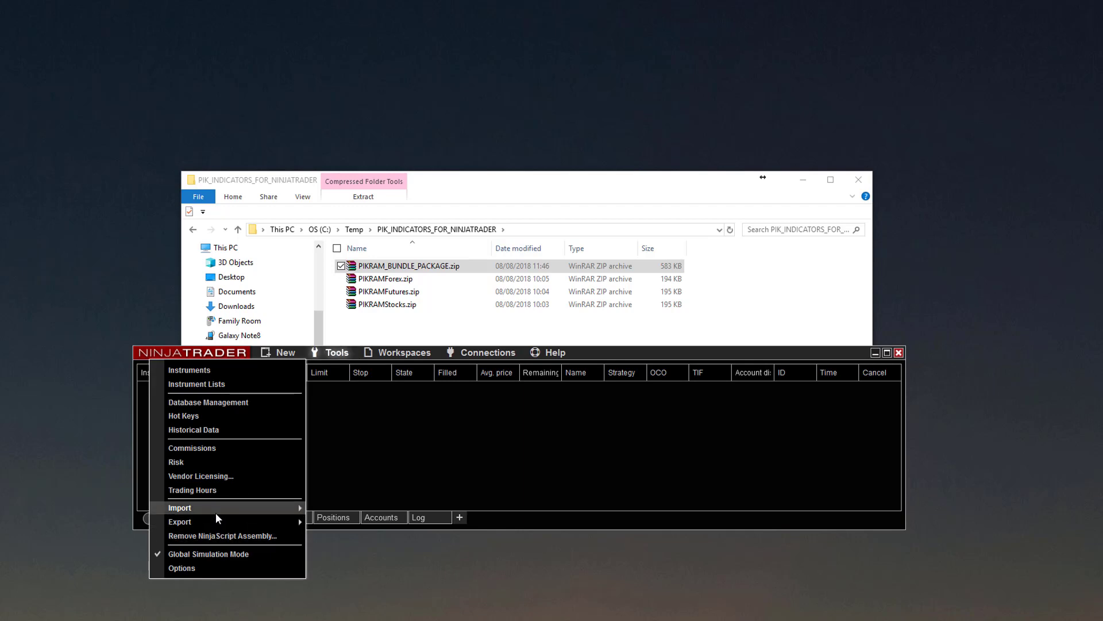
{"action": "mouse_move", "coordinate": [216, 512]}
{"action": "left_click", "coordinate": [86, 540]}
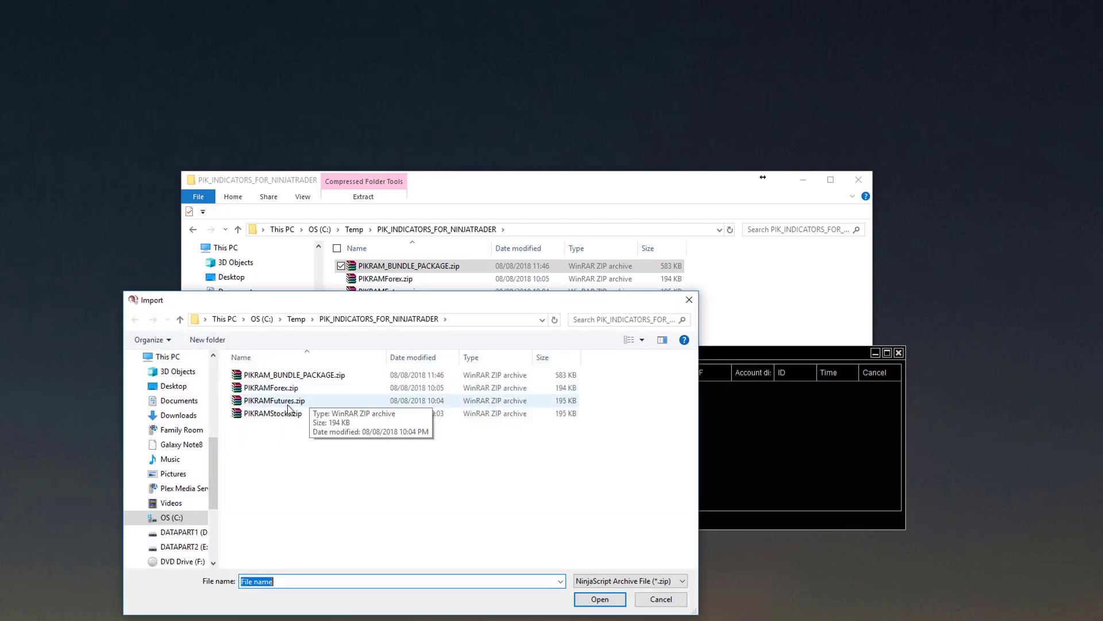
{"action": "double_click", "coordinate": [288, 404]}
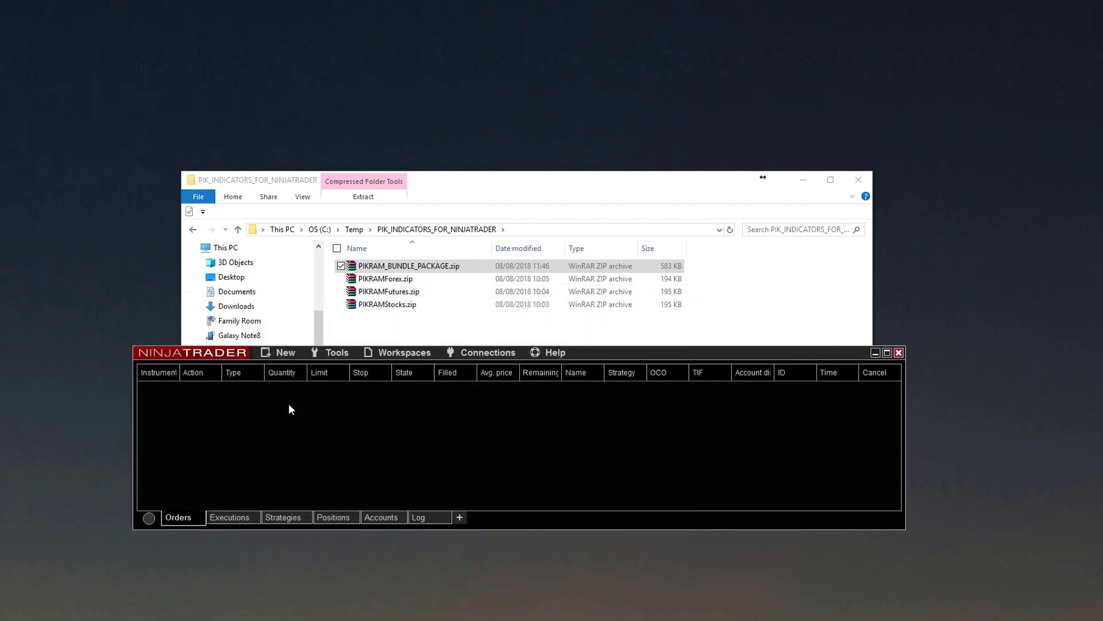
{"action": "left_click", "coordinate": [534, 488]}
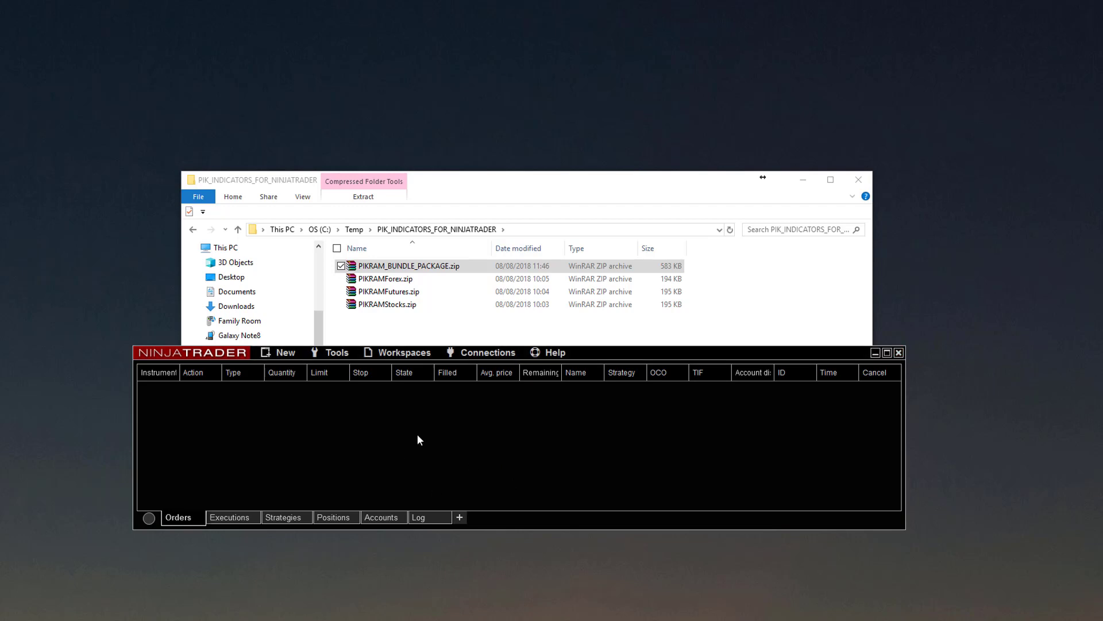
{"action": "left_click_drag", "start_coordinate": [435, 424], "coordinate": [502, 399]}
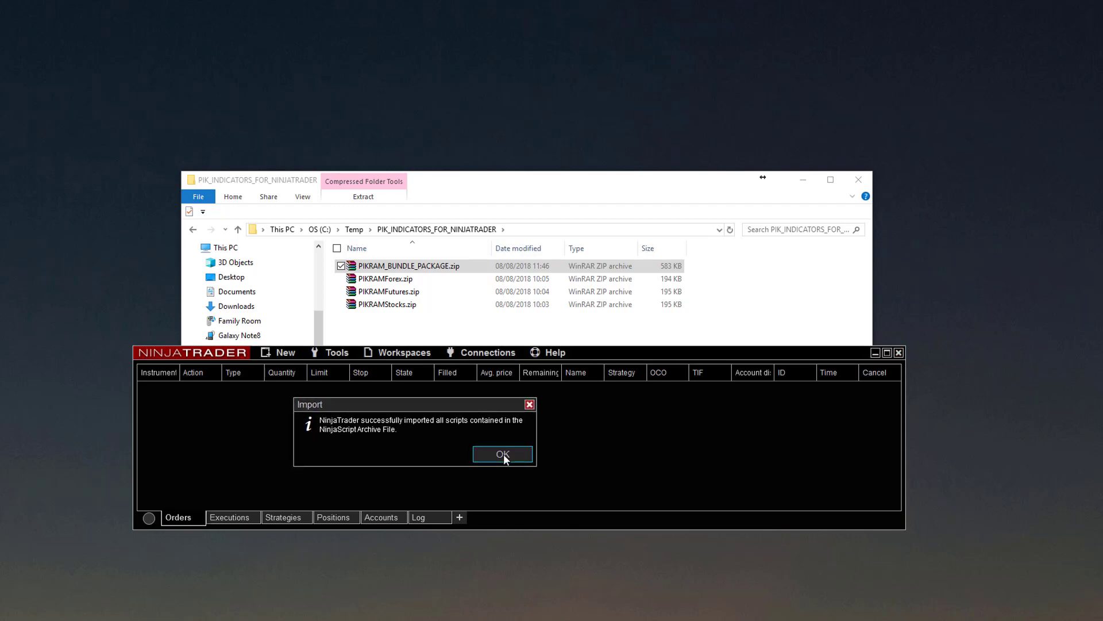
{"action": "left_click", "coordinate": [503, 454]}
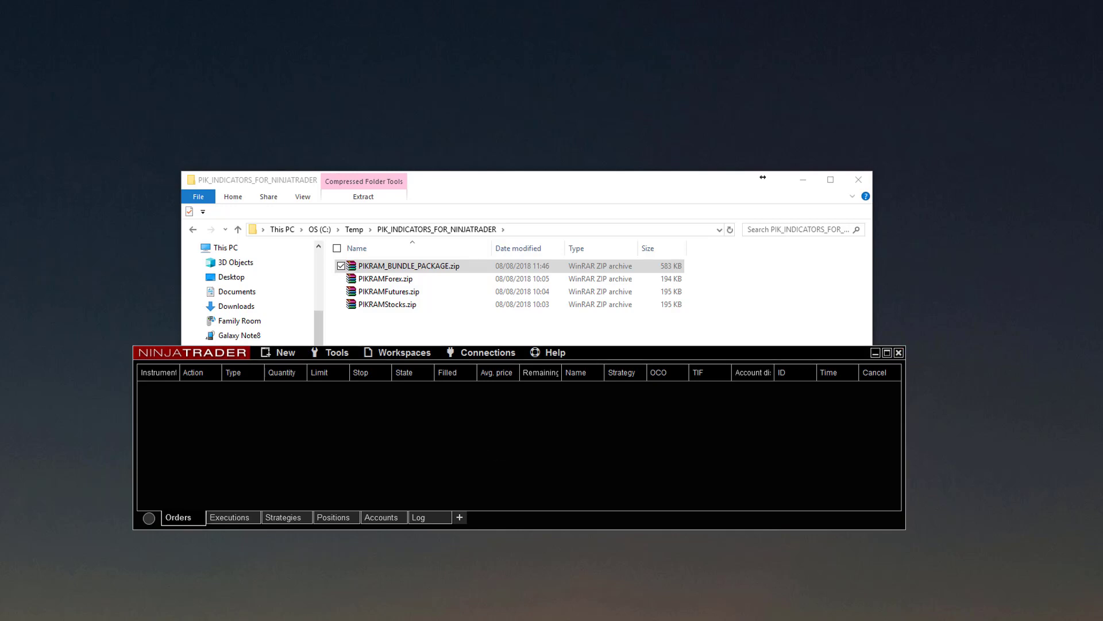
Bring up the ES 09-18 5 Minute chart and apply the PIKRAMFutures indicator to it.
{"action": "left_click_drag", "start_coordinate": [1, 193], "coordinate": [379, 18]}
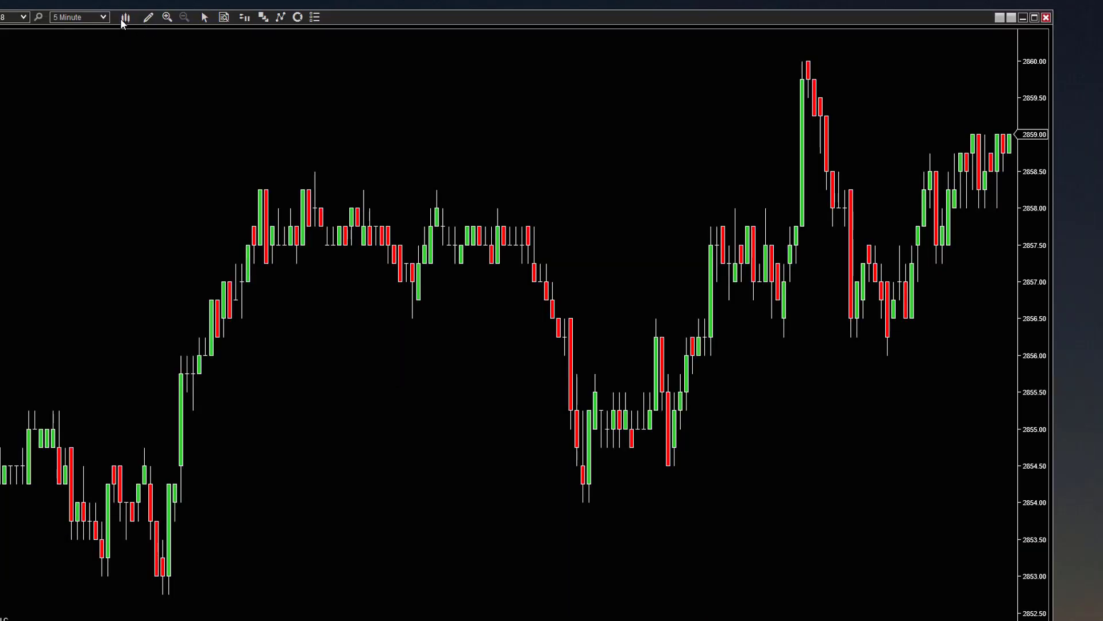
{"action": "left_click", "coordinate": [280, 18]}
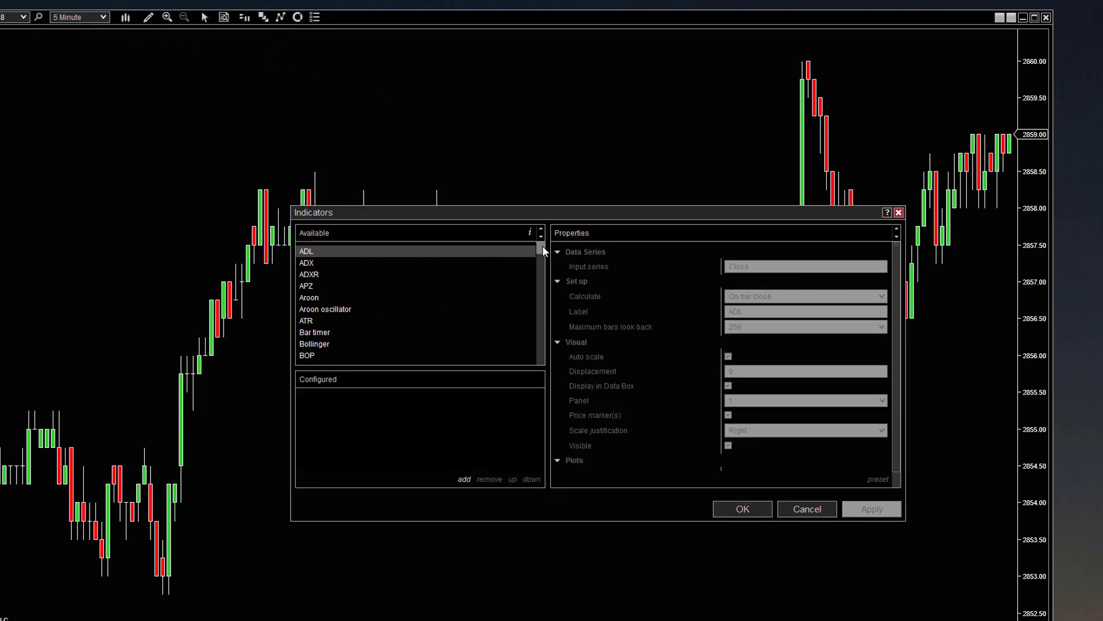
{"action": "left_click_drag", "start_coordinate": [543, 246], "coordinate": [540, 309]}
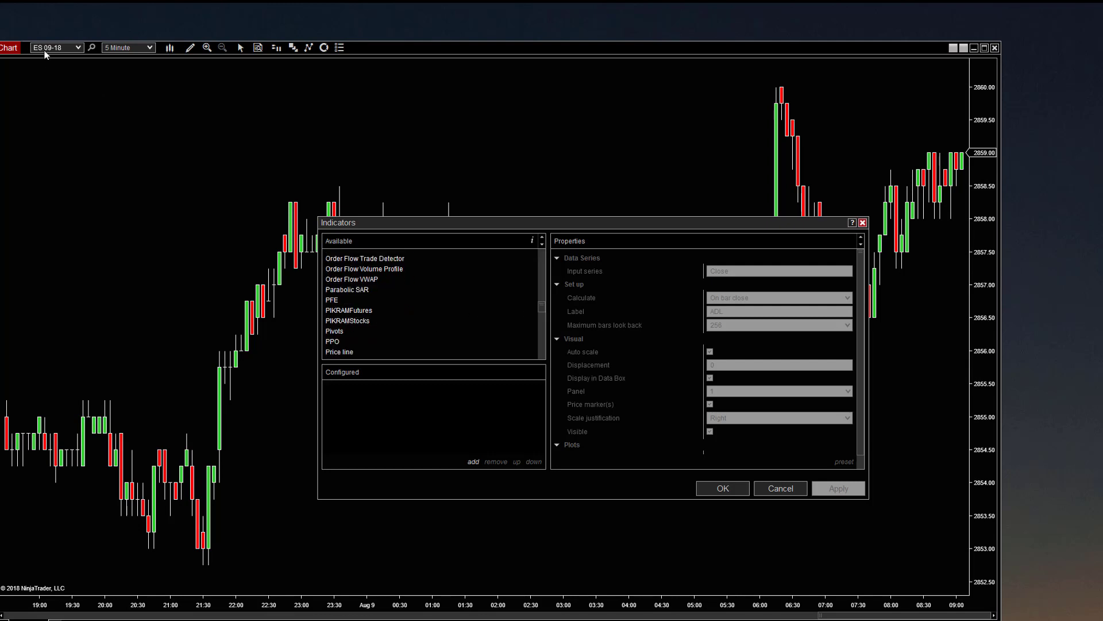
{"action": "left_click", "coordinate": [351, 312]}
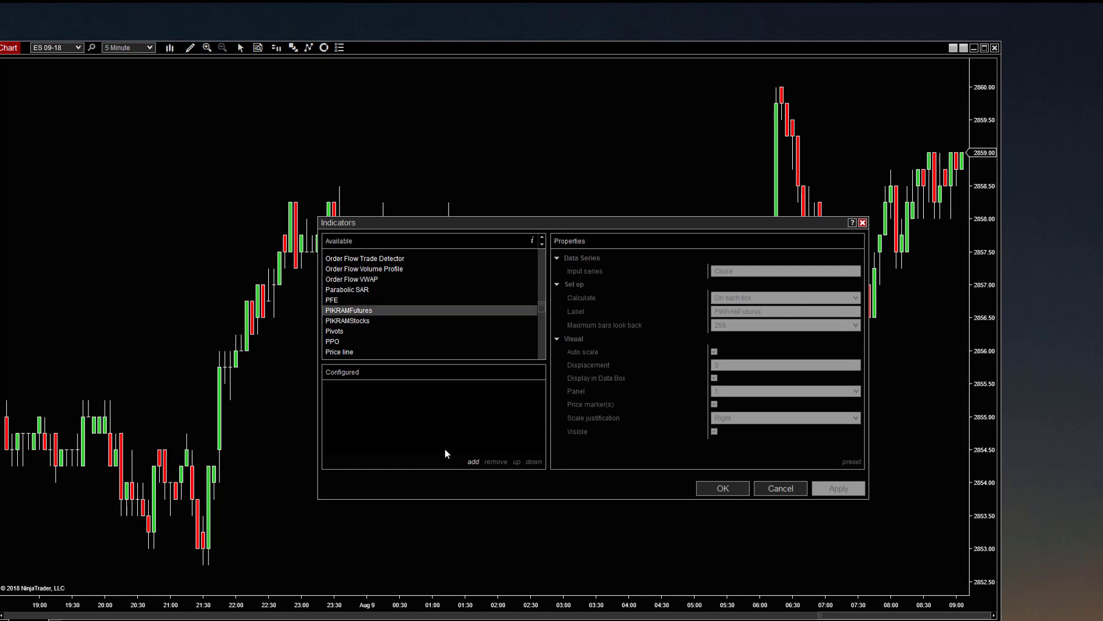
{"action": "left_click", "coordinate": [469, 461]}
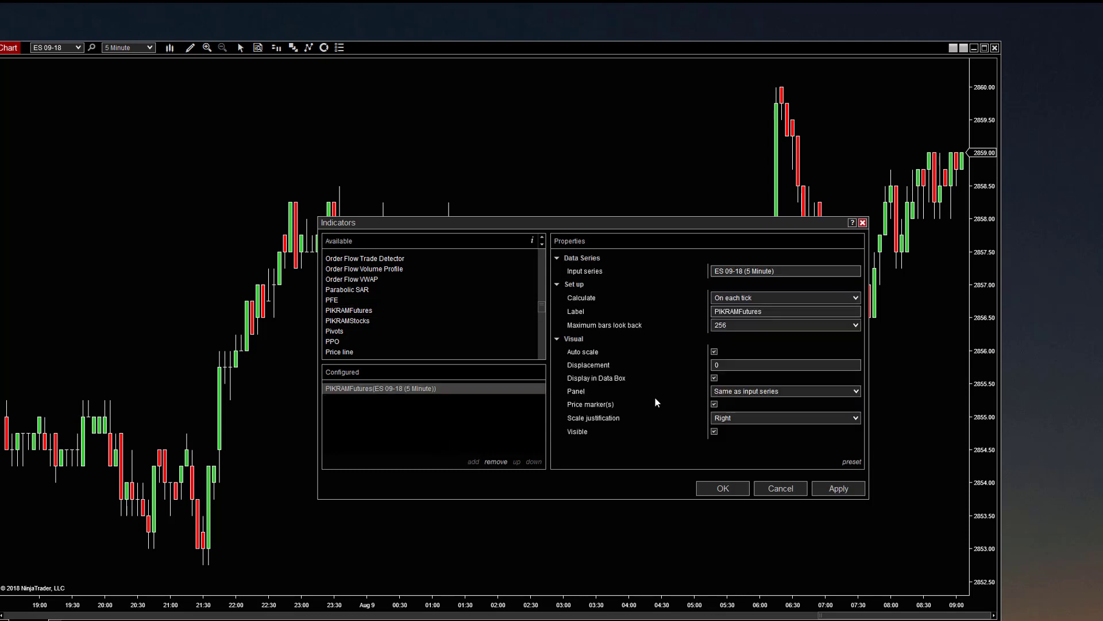
{"action": "left_click", "coordinate": [840, 489]}
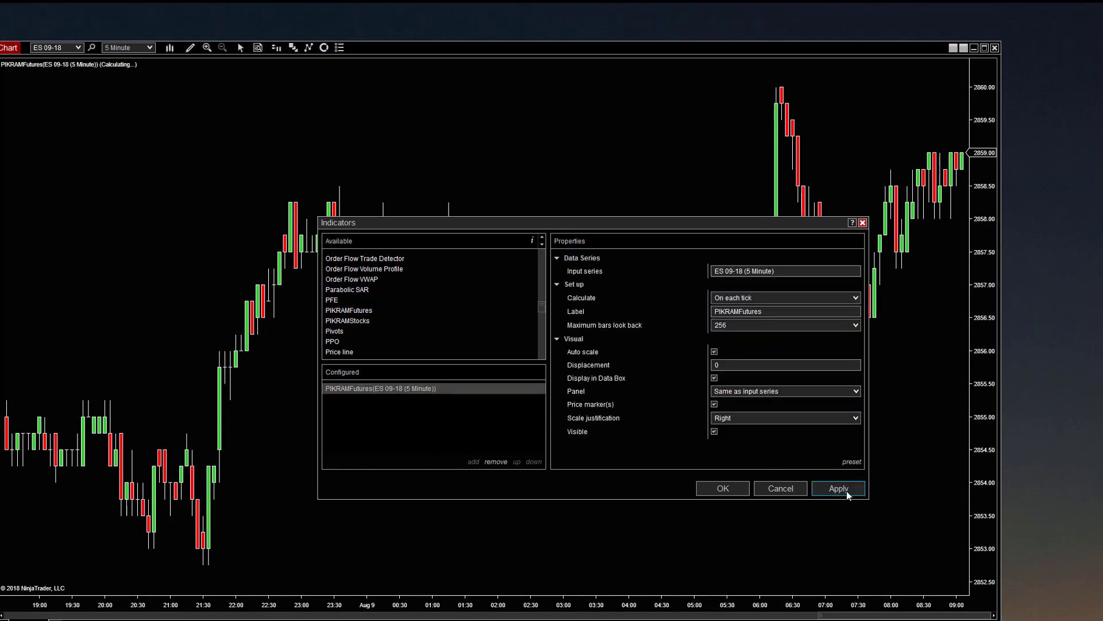
{"action": "left_click", "coordinate": [739, 488]}
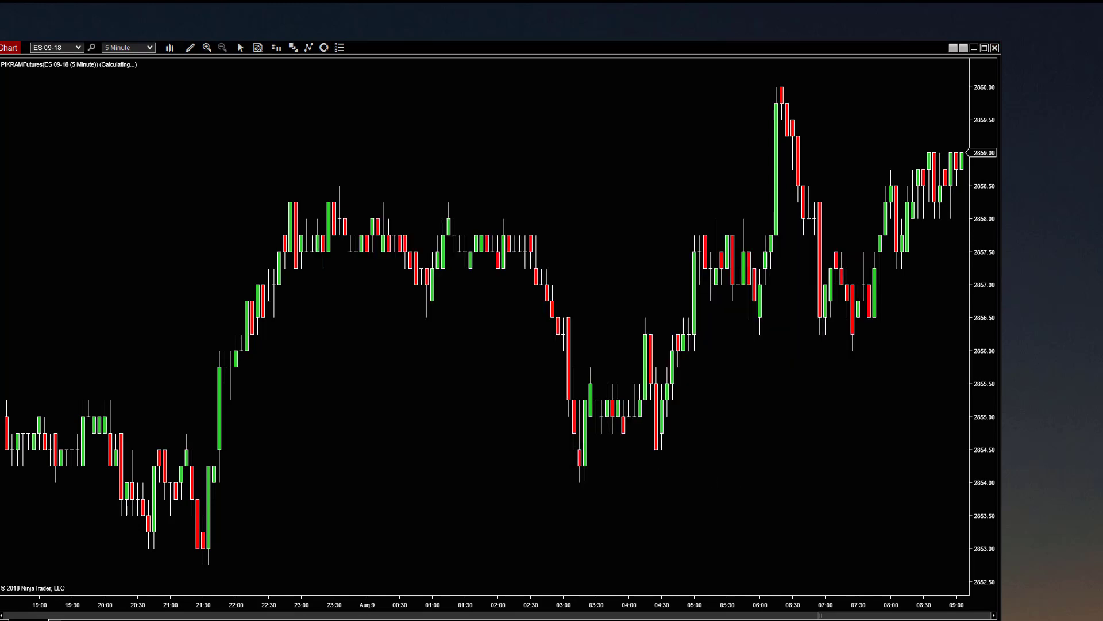
Create the license email offered by the vendor notification, examine its product and machine ID lines, and close the draft.
{"action": "left_click_drag", "start_coordinate": [34, 270], "coordinate": [513, 315]}
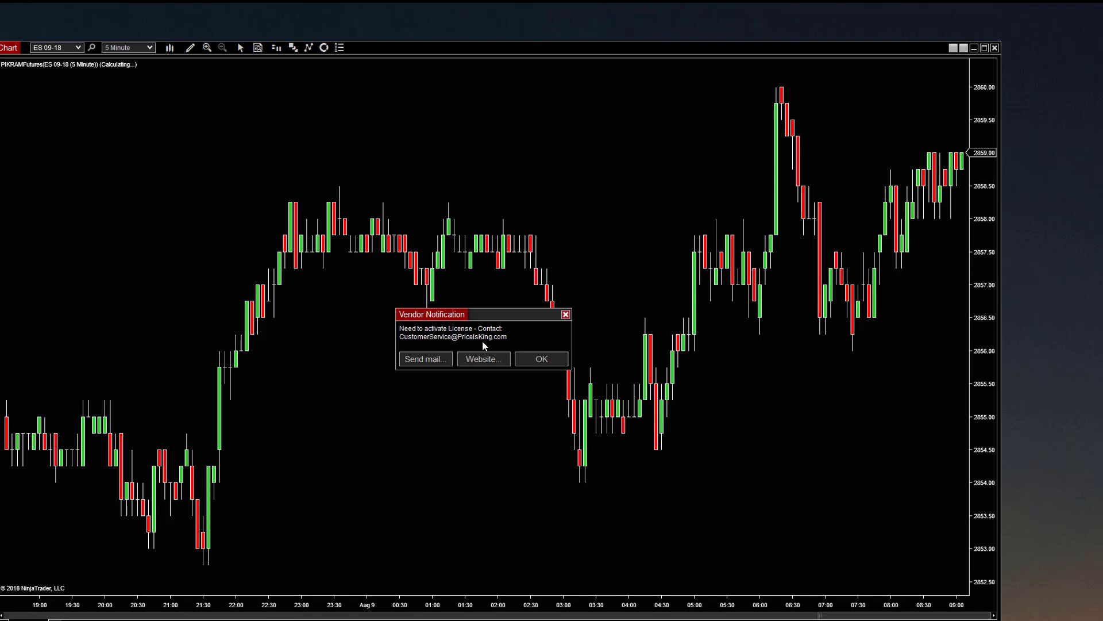
{"action": "left_click", "coordinate": [426, 359]}
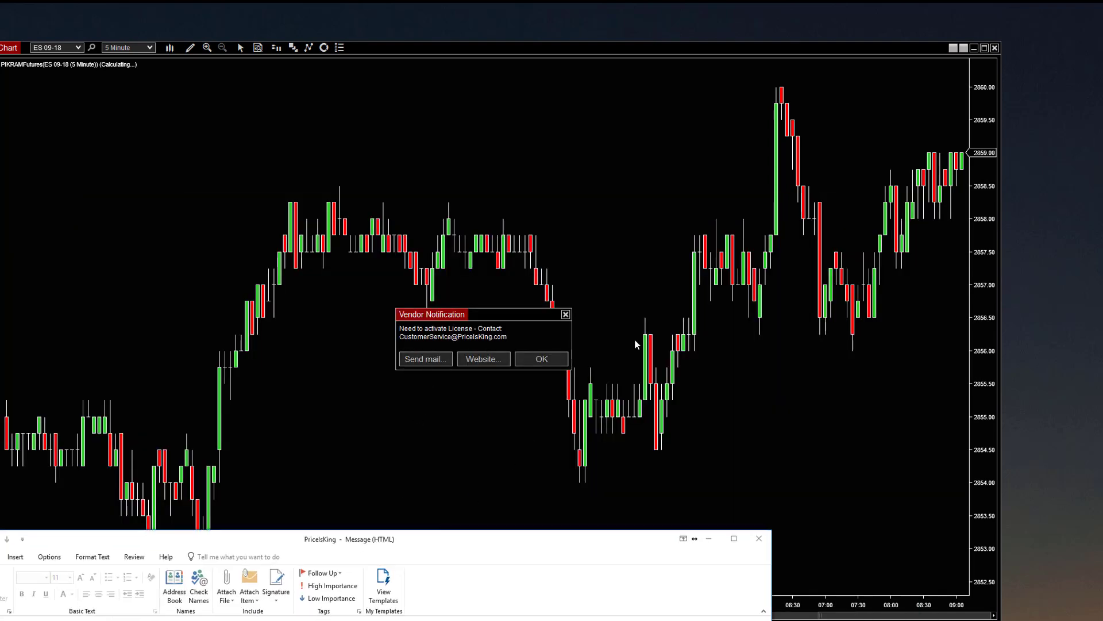
{"action": "left_click", "coordinate": [224, 445]}
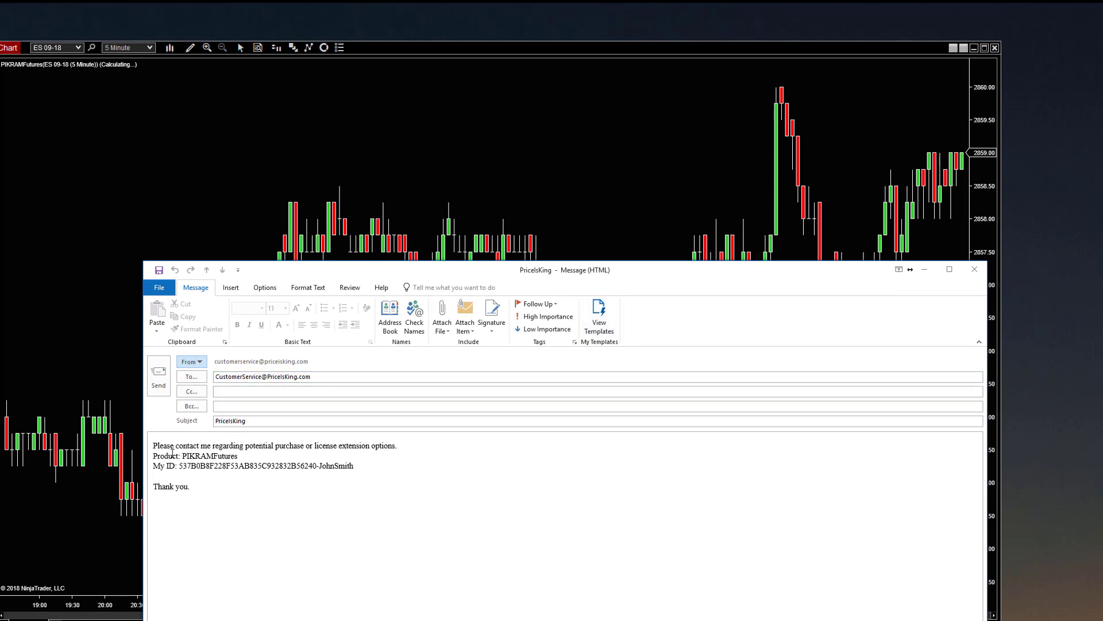
{"action": "left_click", "coordinate": [240, 448]}
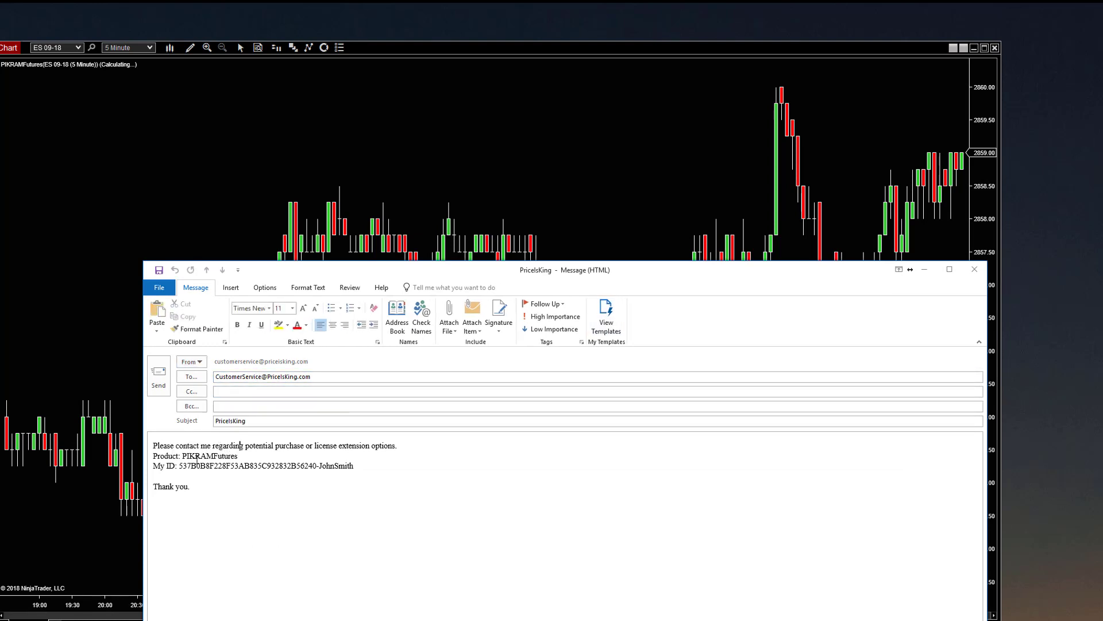
{"action": "double_click", "coordinate": [208, 456]}
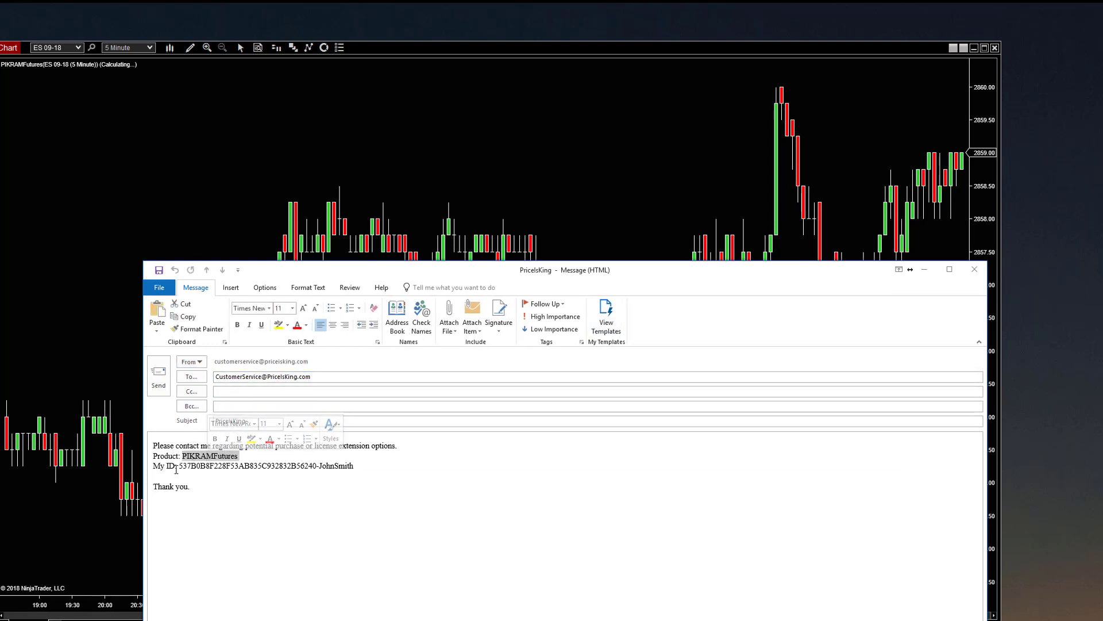
{"action": "double_click", "coordinate": [255, 467]}
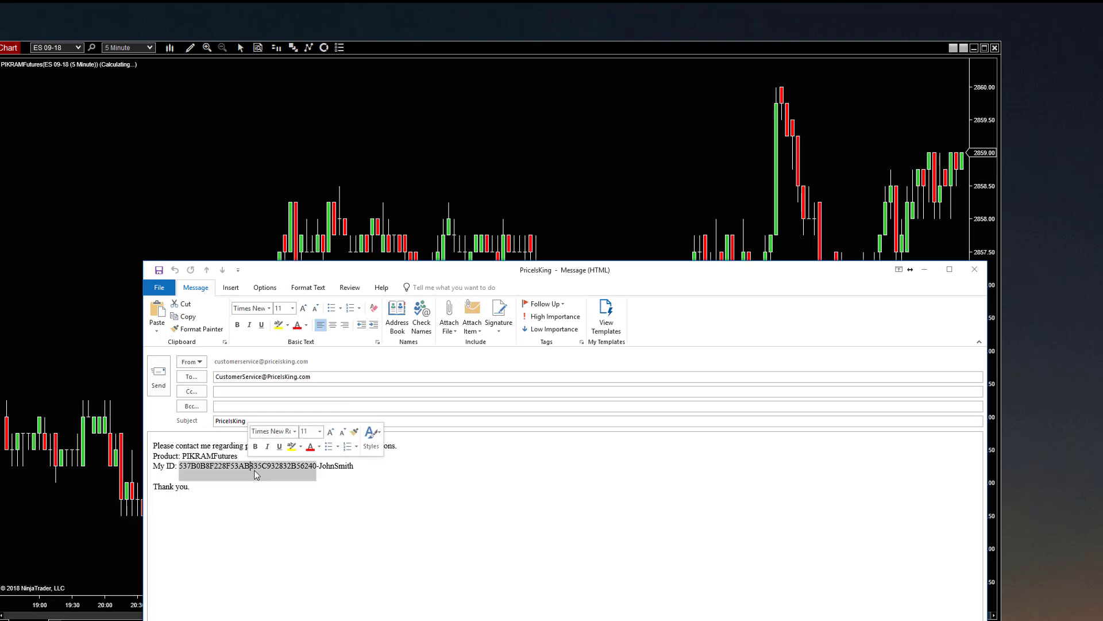
{"action": "left_click", "coordinate": [974, 271]}
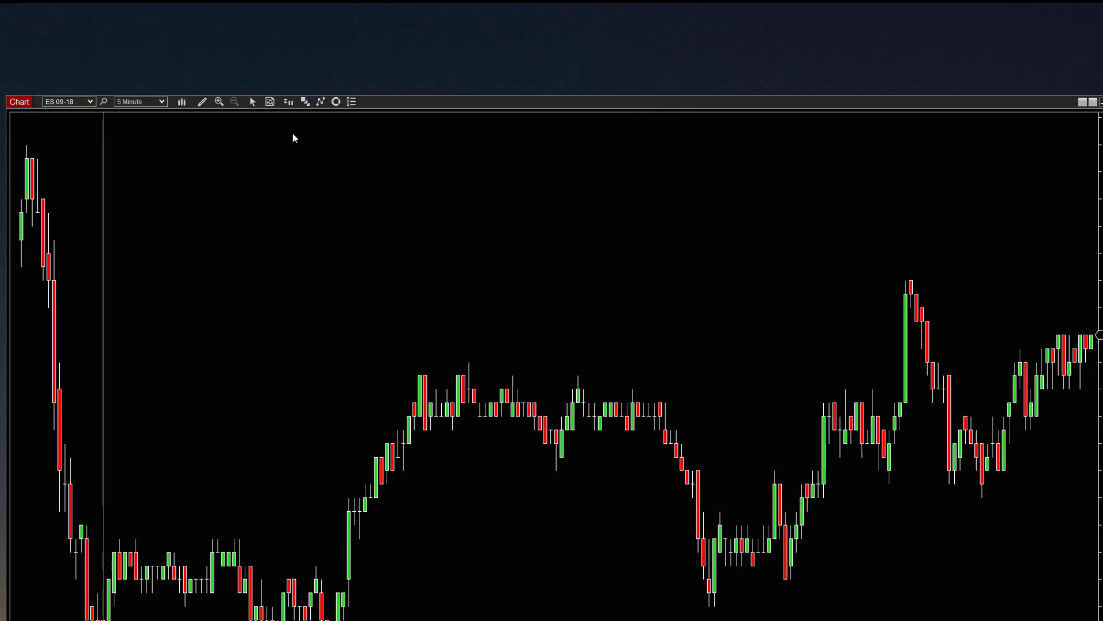
Reopen the chart's indicator settings and add PIKRAMFutures again on the ES 09-18 5 Minute series, keeping its default properties.
{"action": "left_click", "coordinate": [320, 102]}
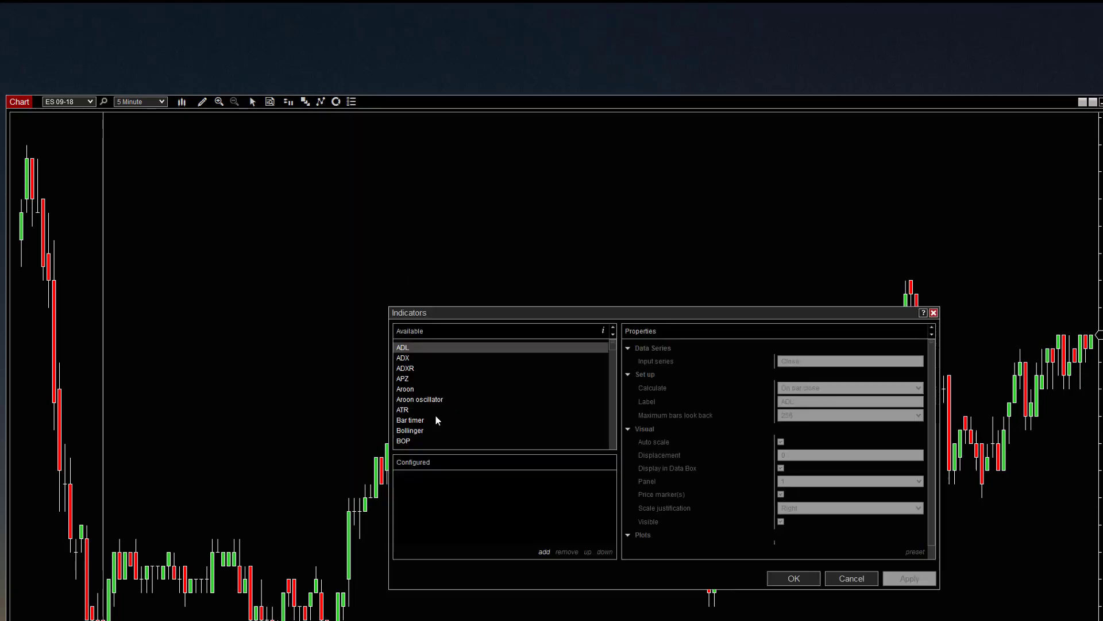
{"action": "left_click", "coordinate": [845, 582]}
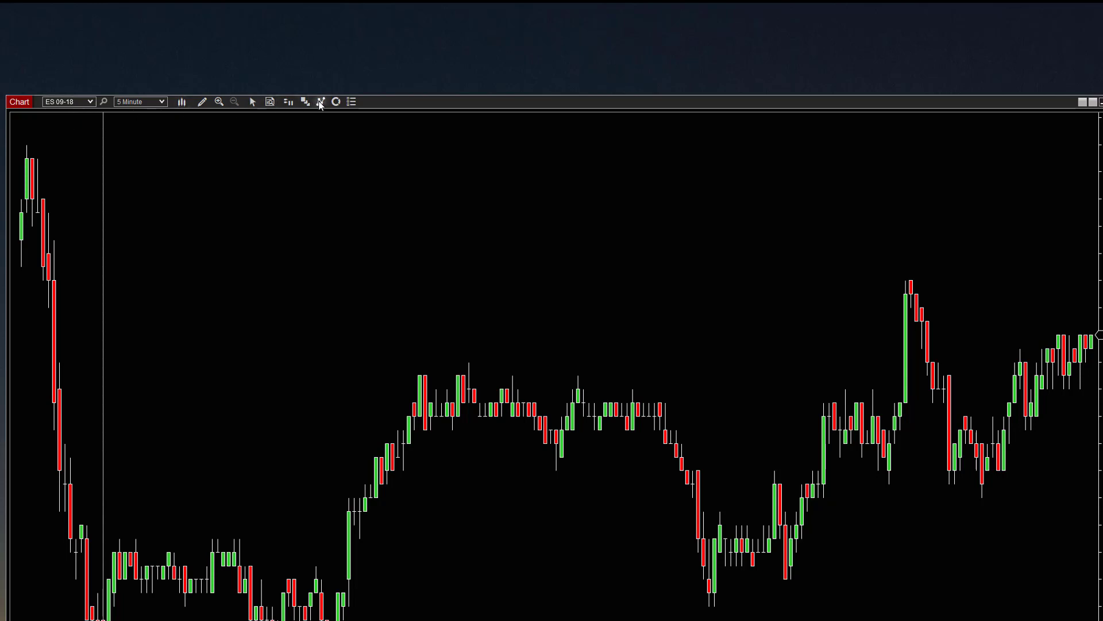
{"action": "key", "text": "ctrl+i"}
{"action": "left_click", "coordinate": [453, 402]}
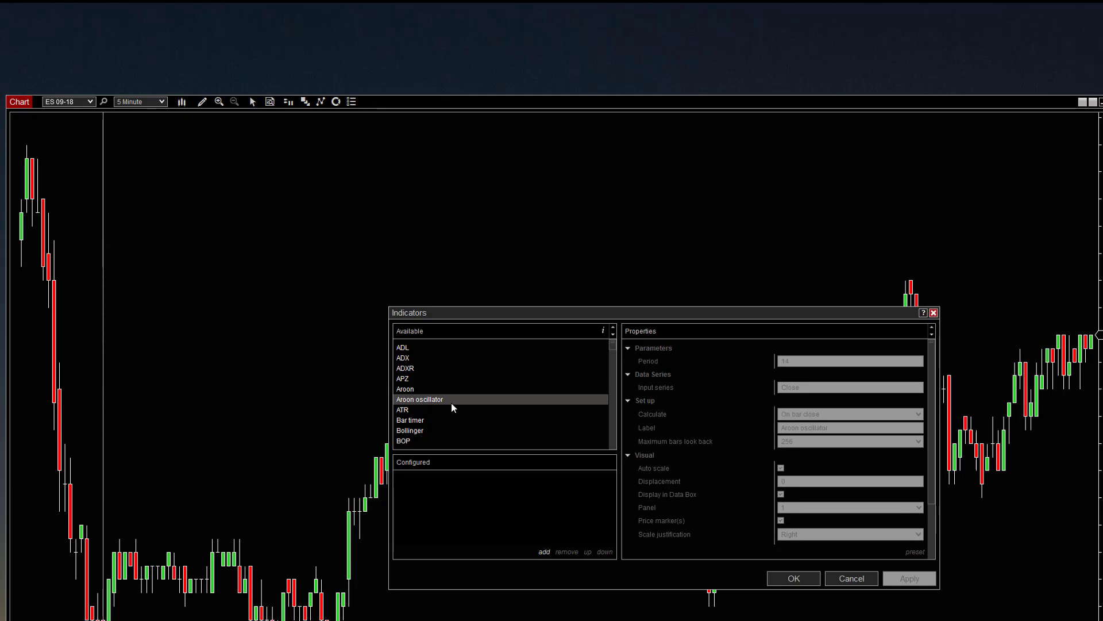
{"action": "key", "text": "p"}
{"action": "scroll", "coordinate": [446, 415], "scroll_direction": "down", "scroll_amount": 1}
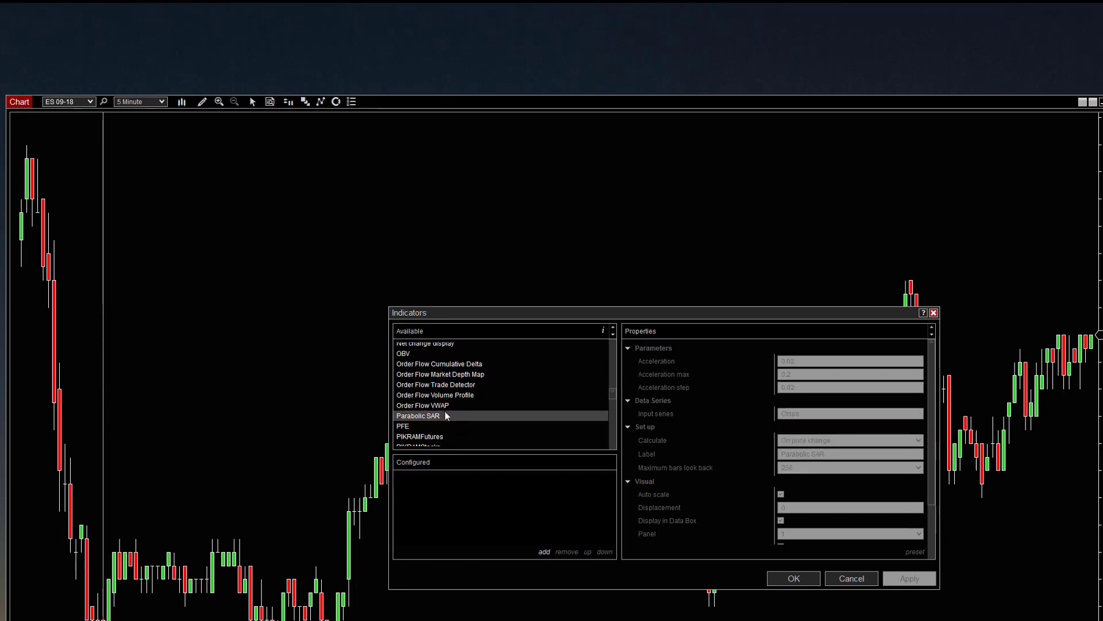
{"action": "left_click", "coordinate": [422, 435]}
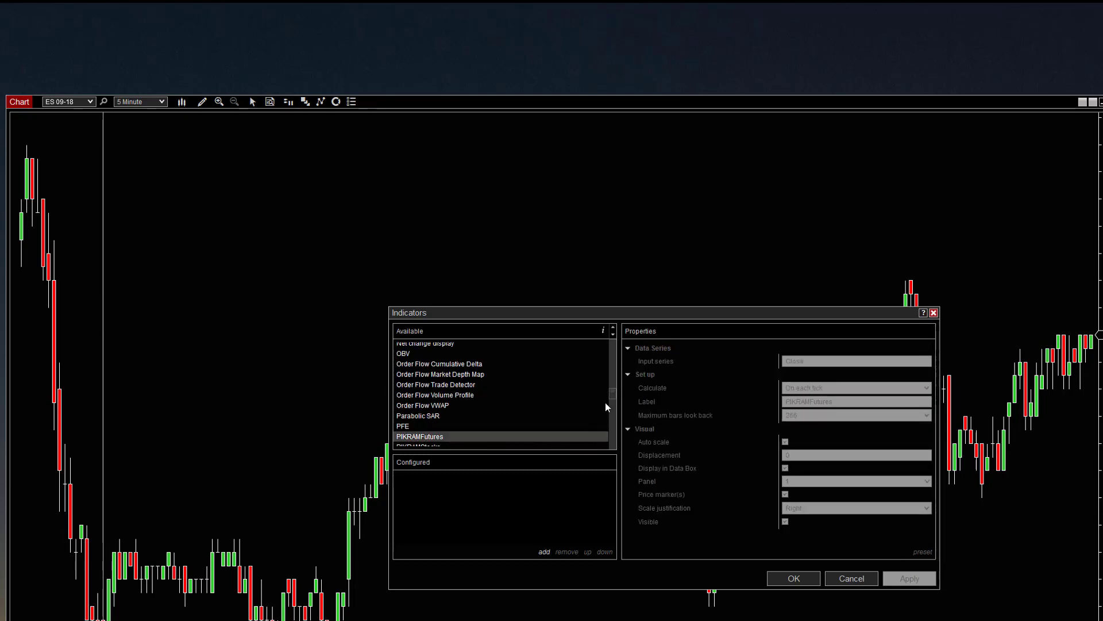
{"action": "scroll", "coordinate": [517, 422], "scroll_direction": "down", "scroll_amount": 1}
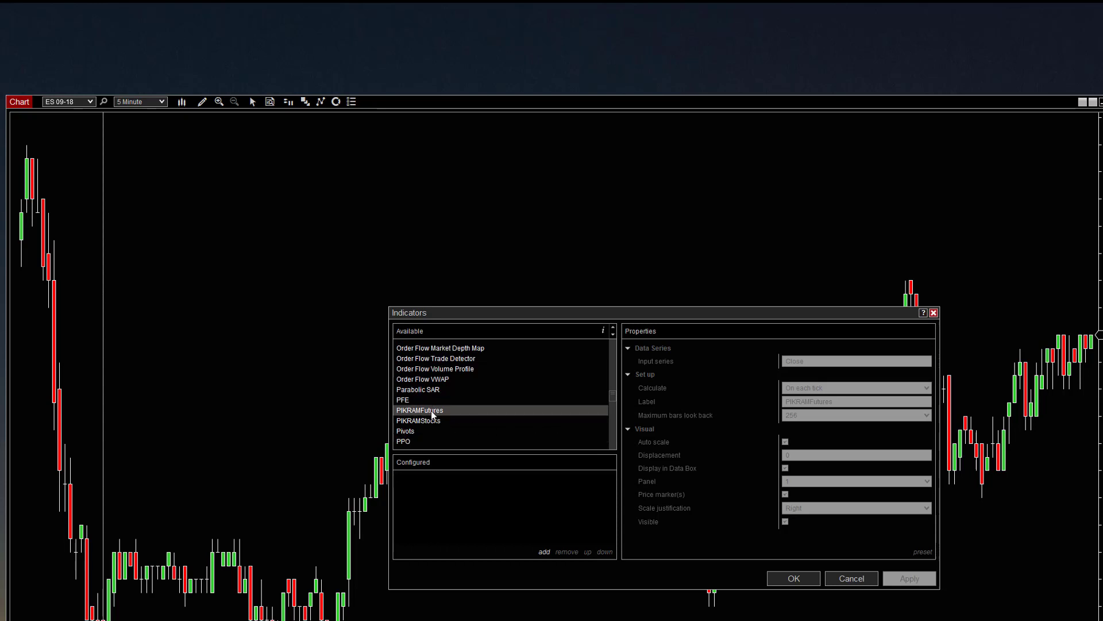
{"action": "double_click", "coordinate": [433, 411]}
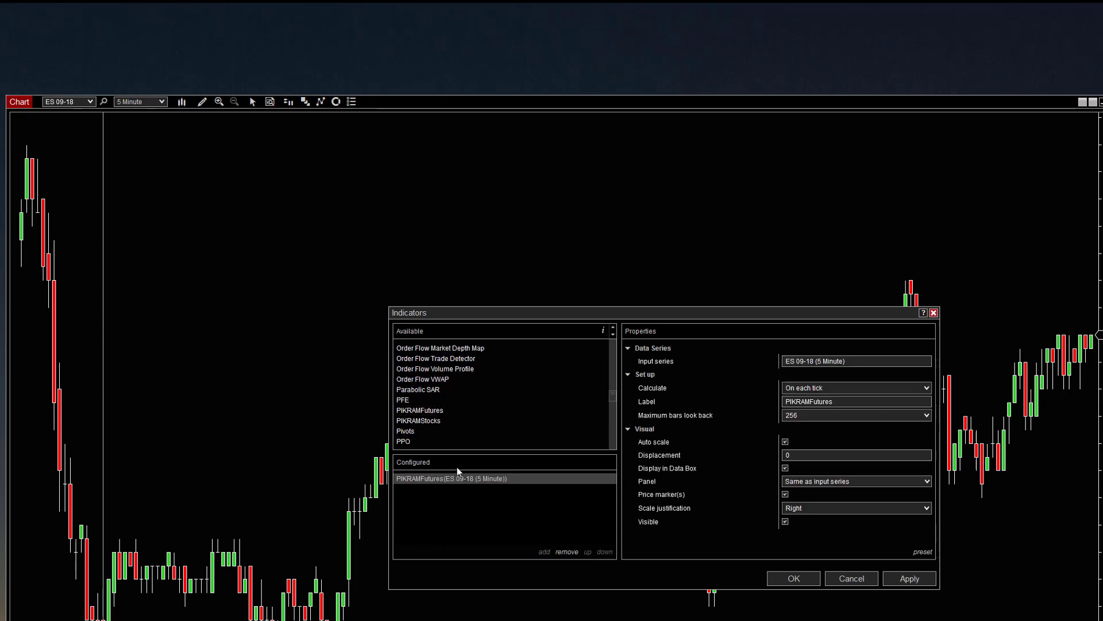
{"action": "left_click", "coordinate": [793, 579]}
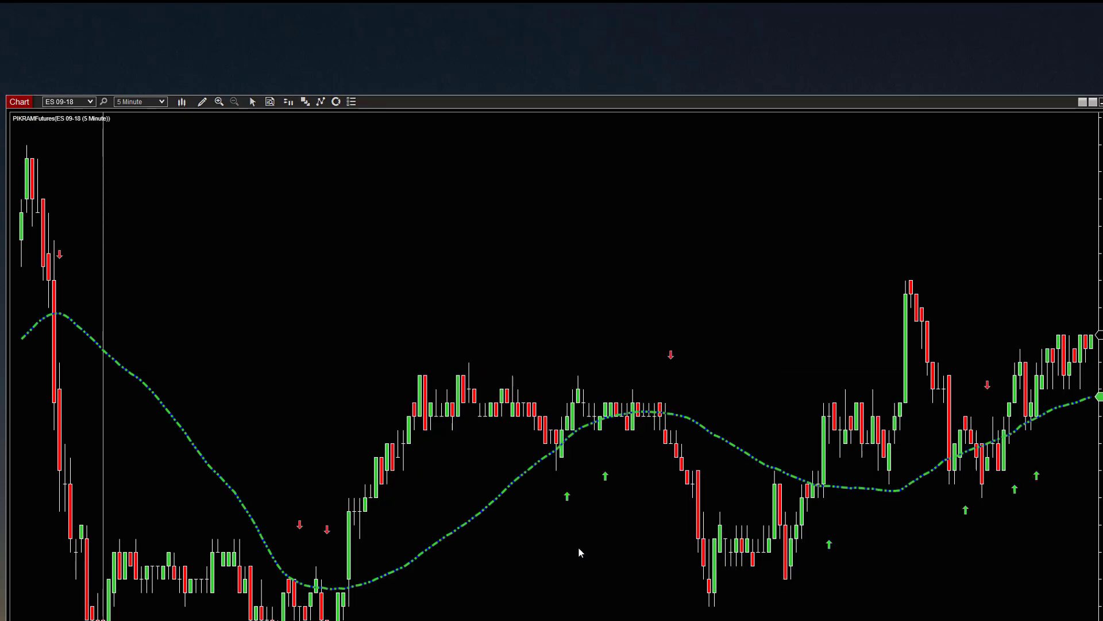